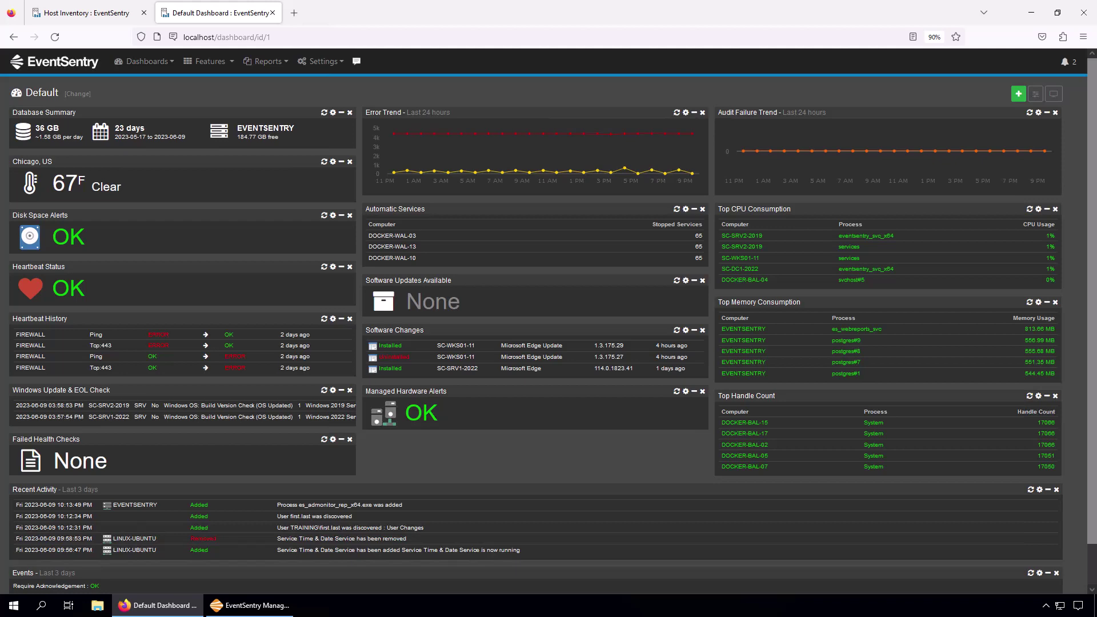
# Step: Open the ADMonitor Active Directory users page and show its detailed listing
pyautogui.click(232, 64)
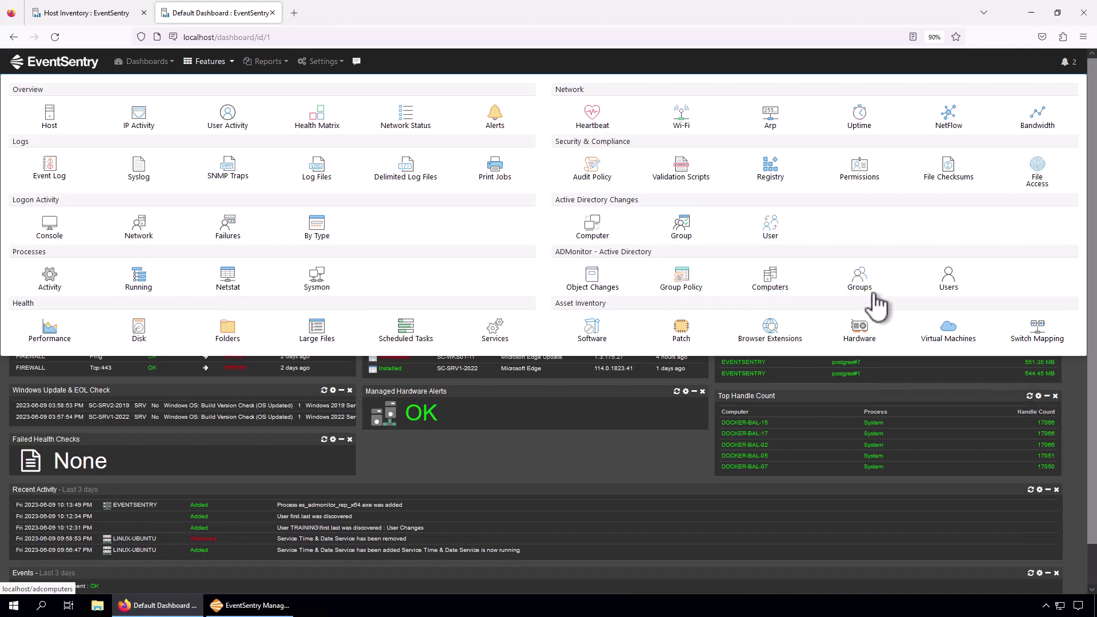
pyautogui.click(945, 288)
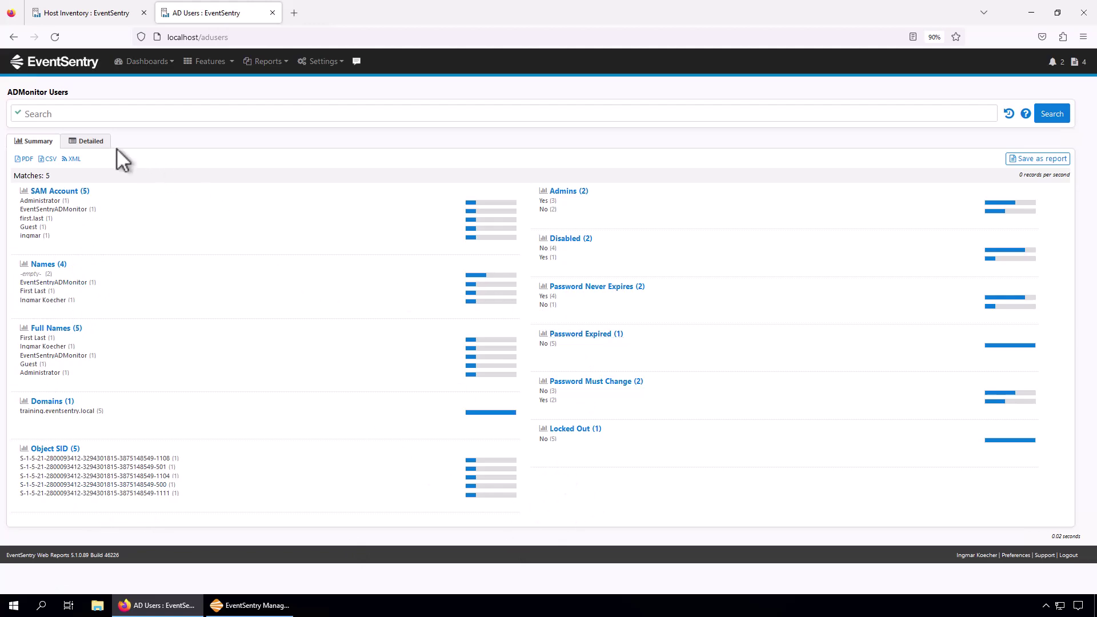
pyautogui.click(85, 142)
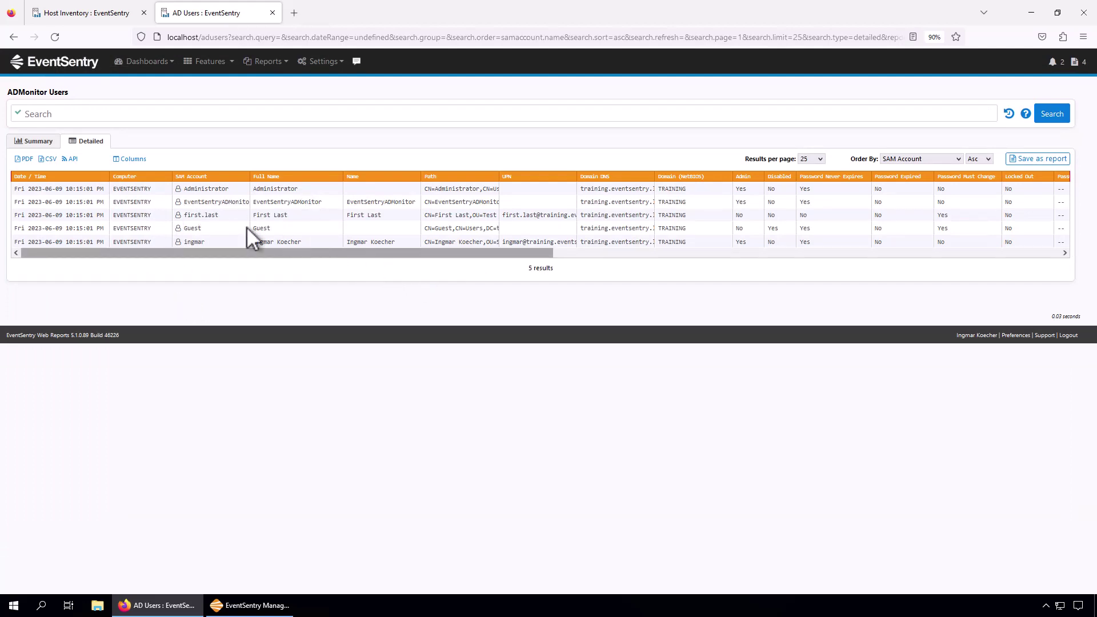
# Step: View the account details of the first.last and Administrator users, closing each record after review
pyautogui.click(194, 217)
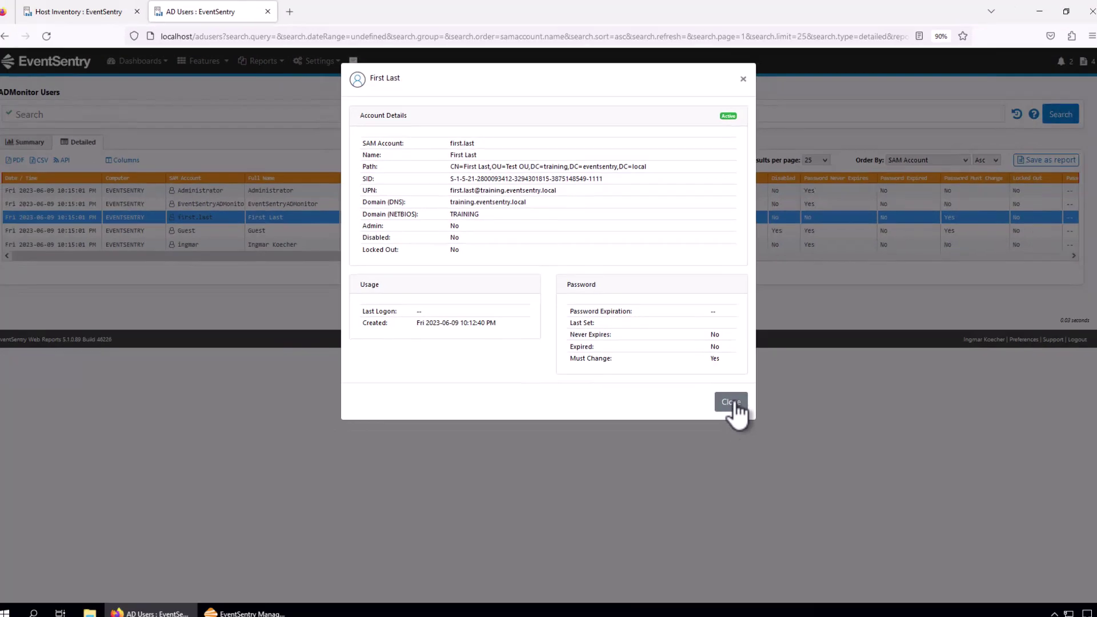
pyautogui.click(733, 402)
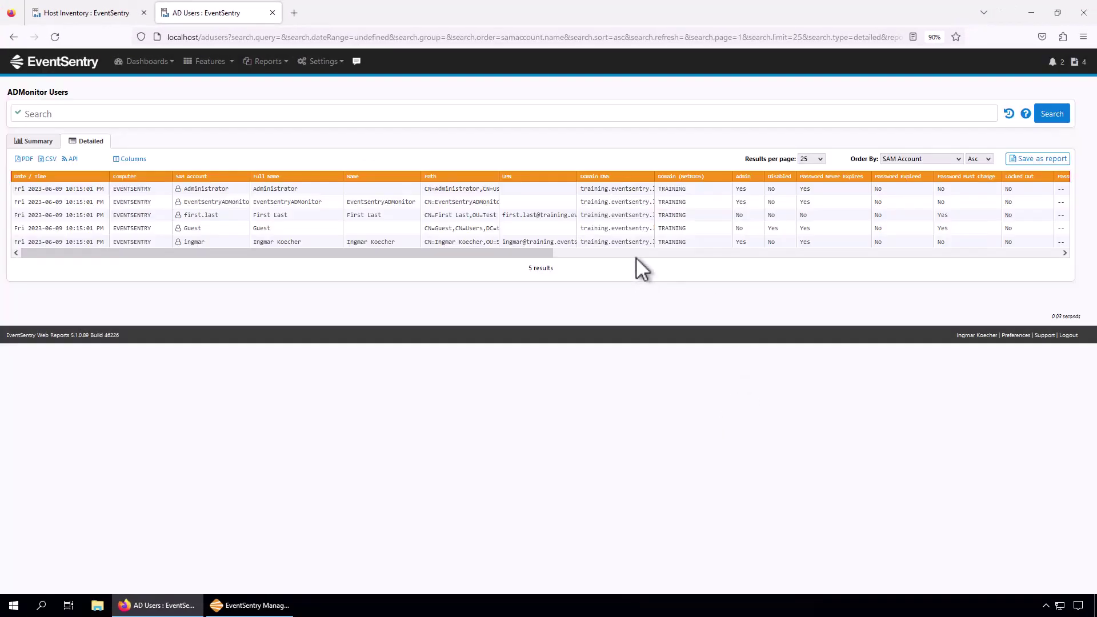
pyautogui.click(212, 189)
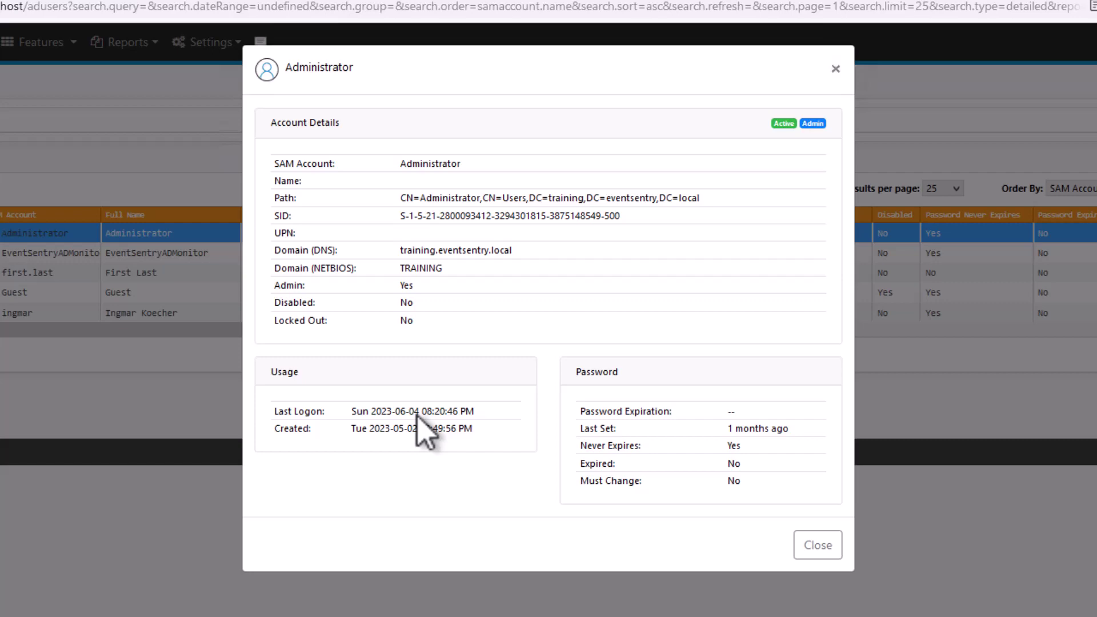
pyautogui.moveTo(766, 426)
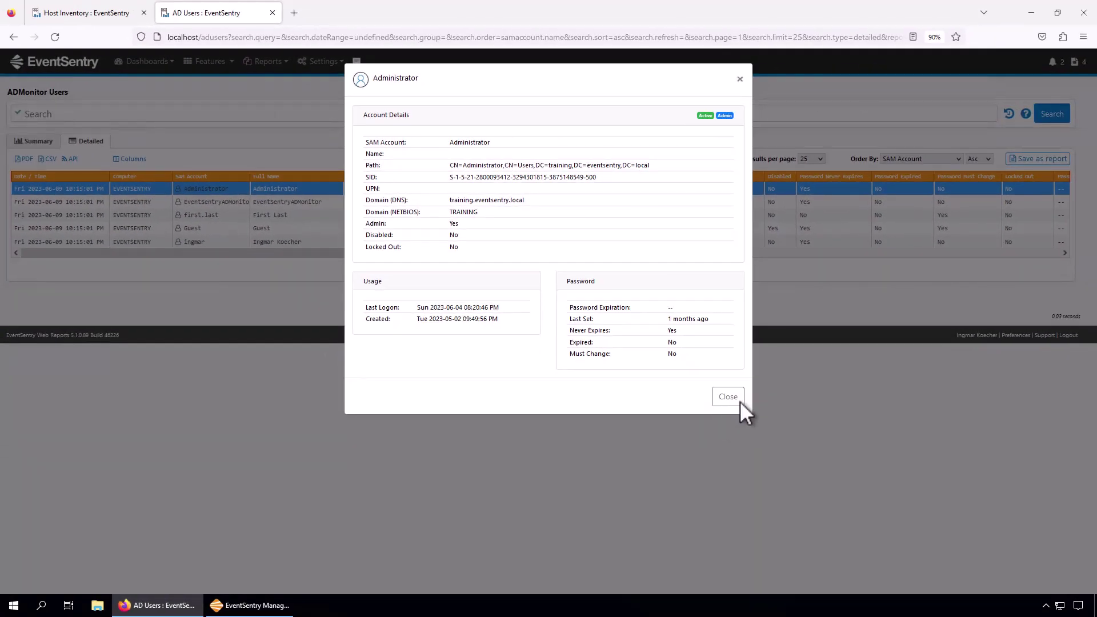
pyautogui.click(738, 400)
# Step: Run the built-in ADMonitor reports for users with non-expiring passwords and for administrative users
pyautogui.click(1076, 63)
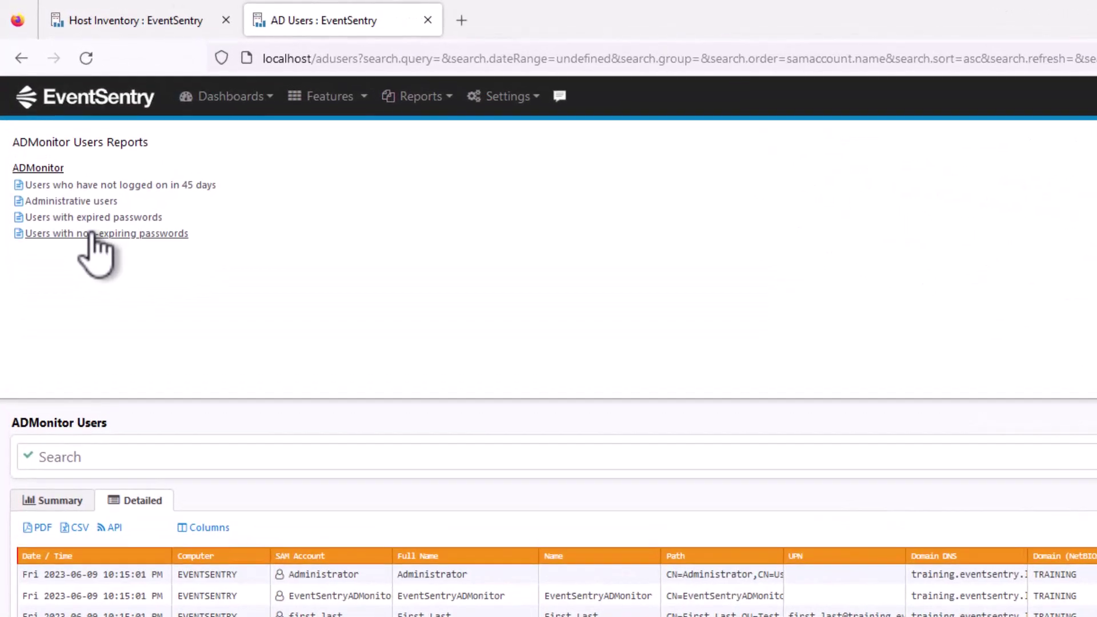
pyautogui.click(92, 235)
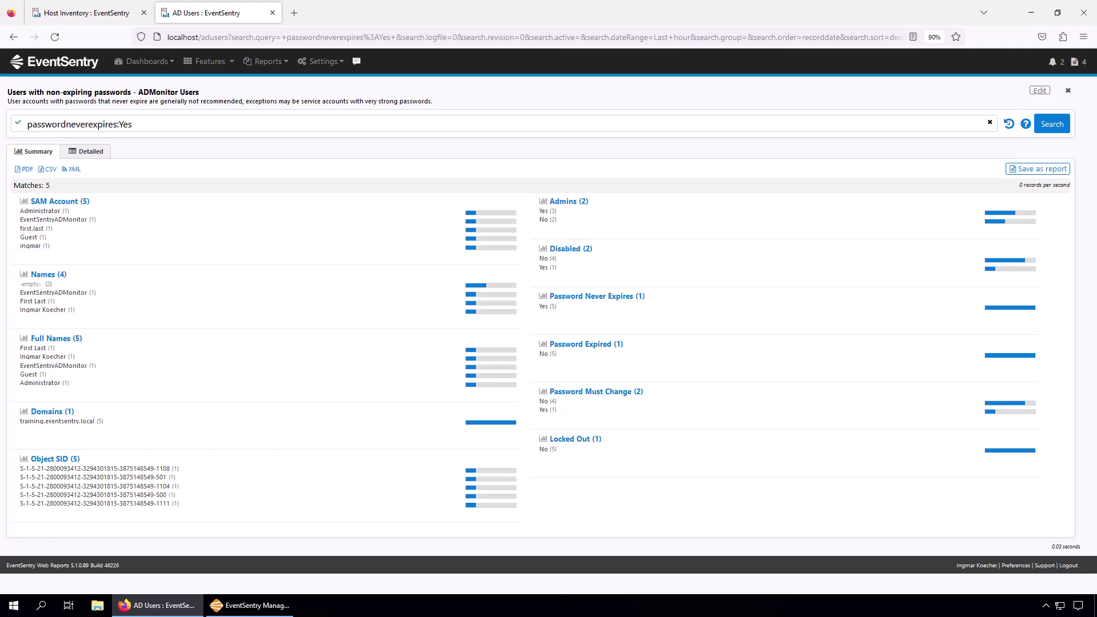
pyautogui.click(1075, 61)
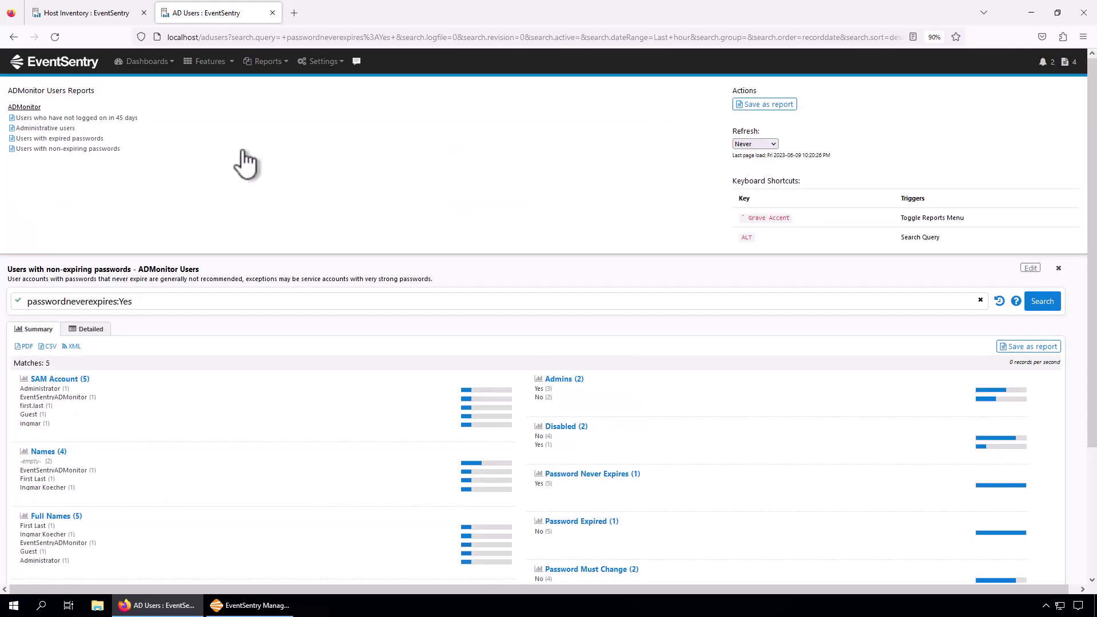
pyautogui.click(66, 129)
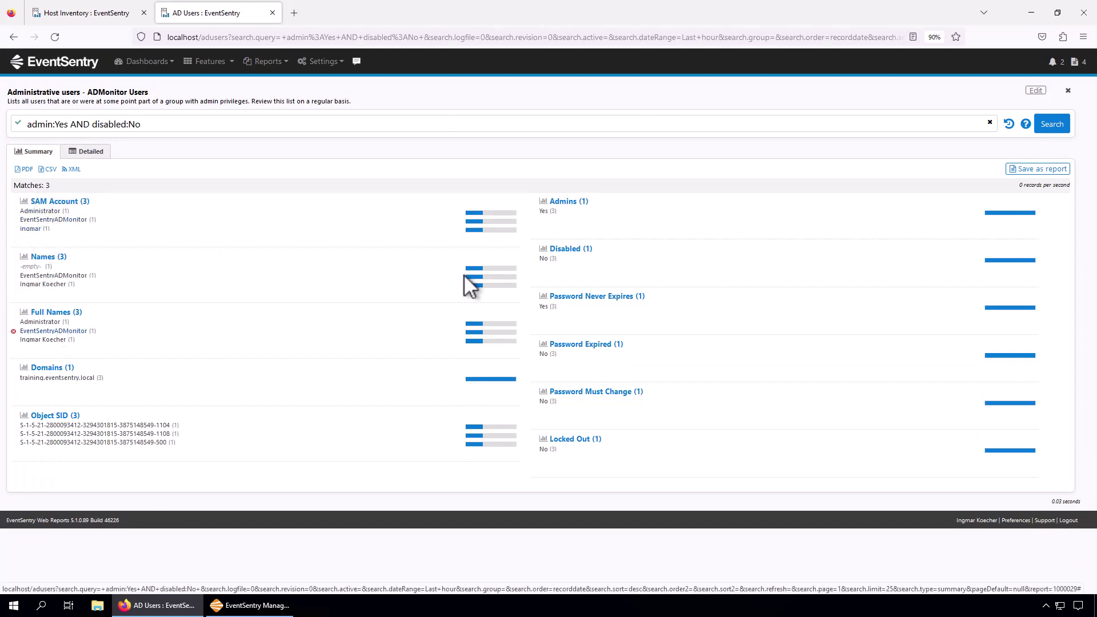
# Step: Open the ADMonitor groups page in its detailed view and show 50 results per page
pyautogui.click(217, 63)
pyautogui.click(864, 287)
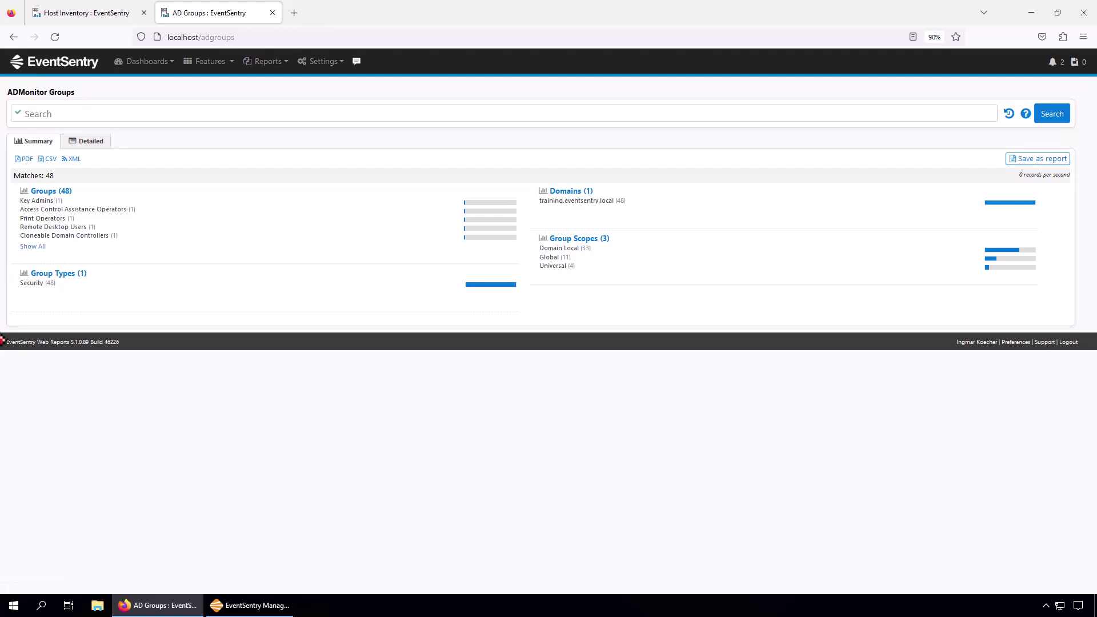
pyautogui.click(86, 142)
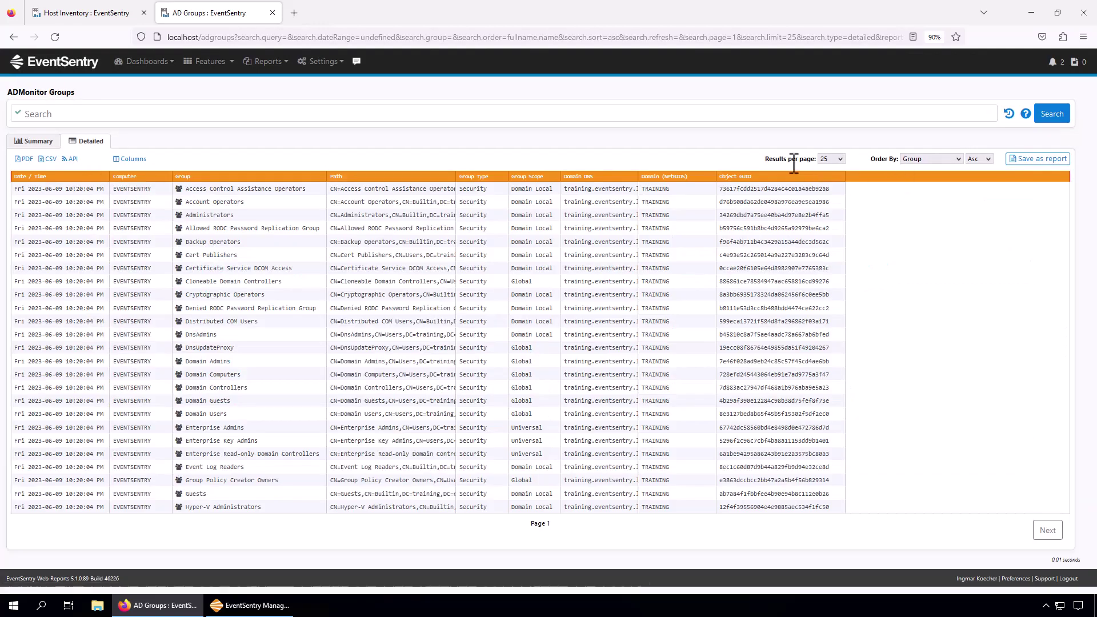
pyautogui.click(834, 160)
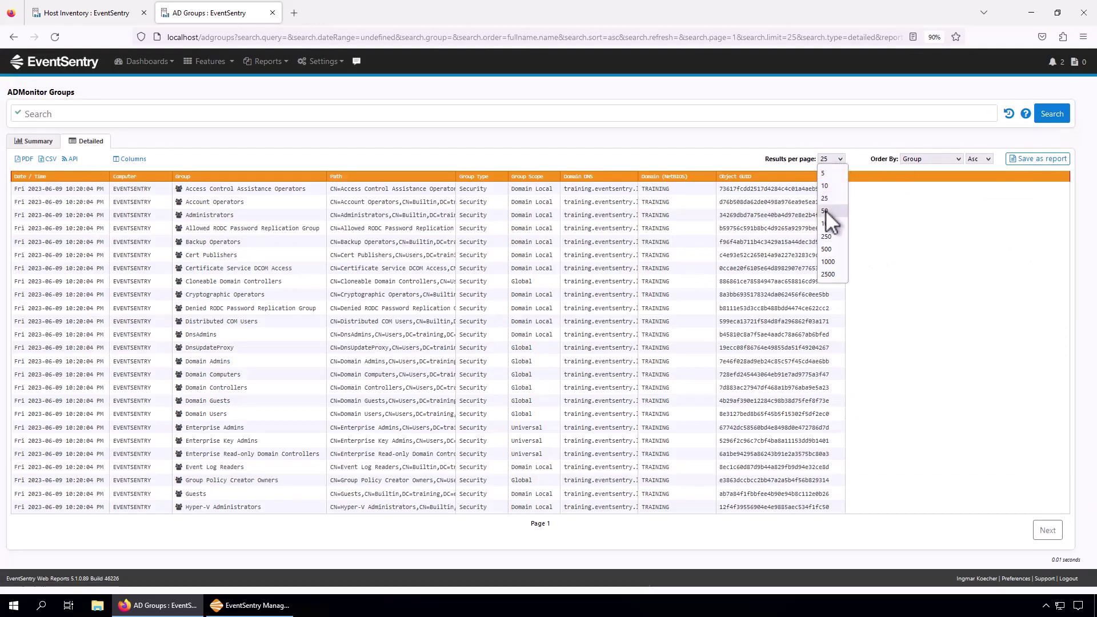
pyautogui.click(826, 212)
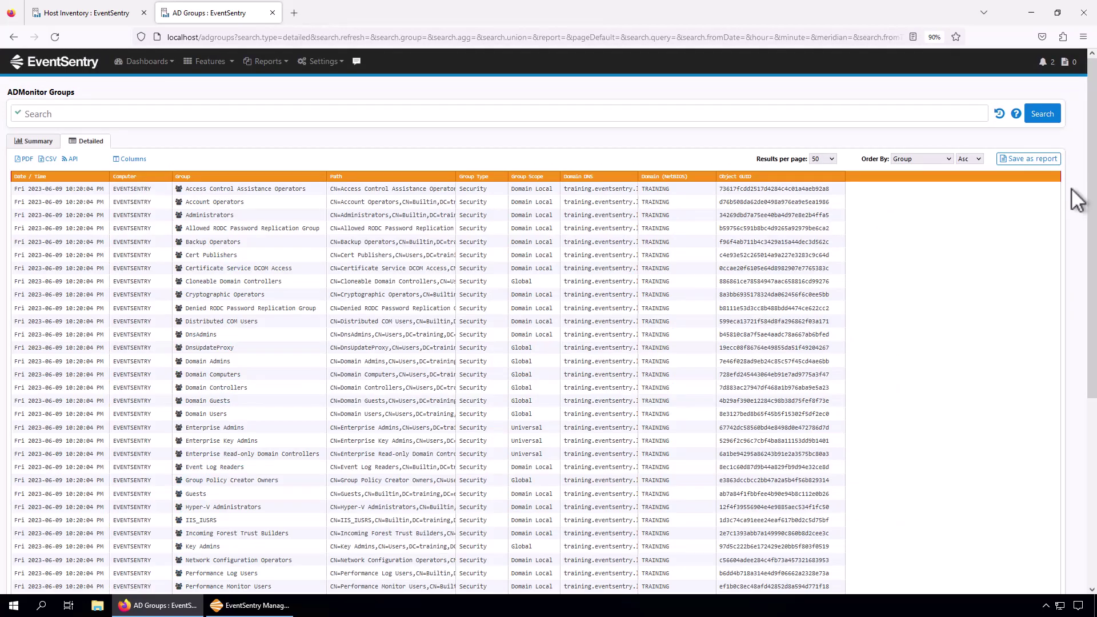
# Step: View the members of the Domain Users group, open a member's user record, and return to the group list
pyautogui.moveTo(1092, 186); pyautogui.dragTo(1089, 278)
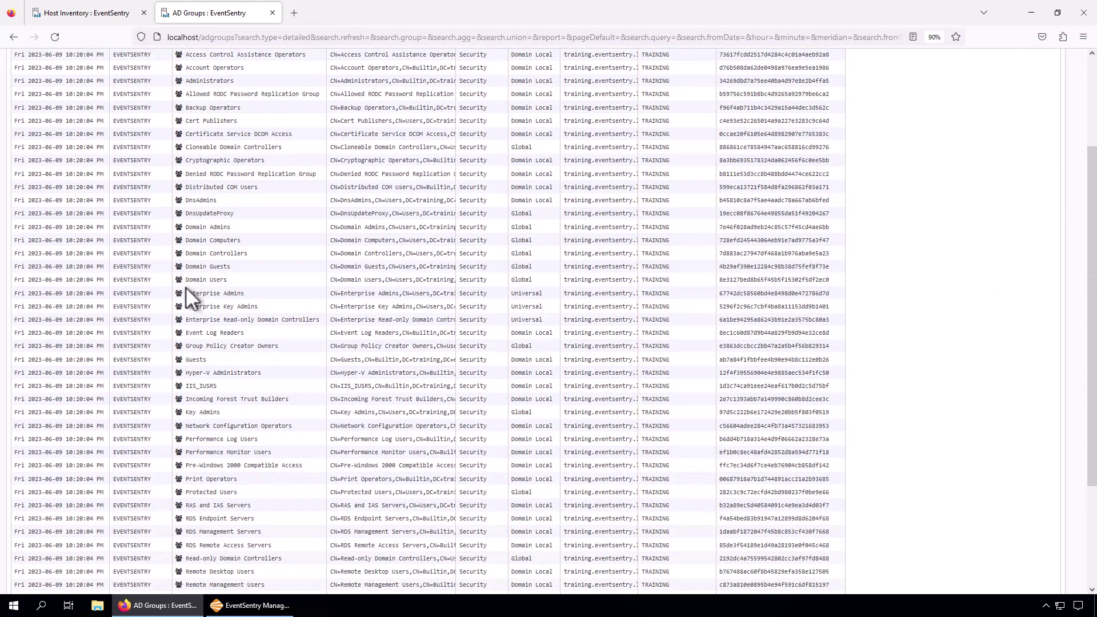
pyautogui.click(204, 280)
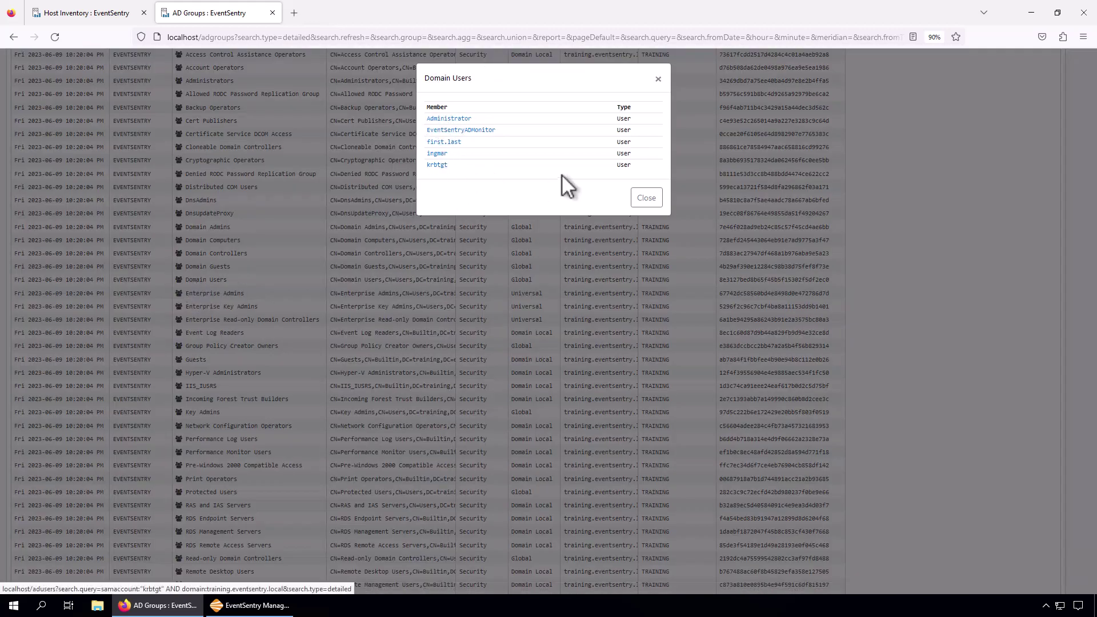
pyautogui.click(438, 154)
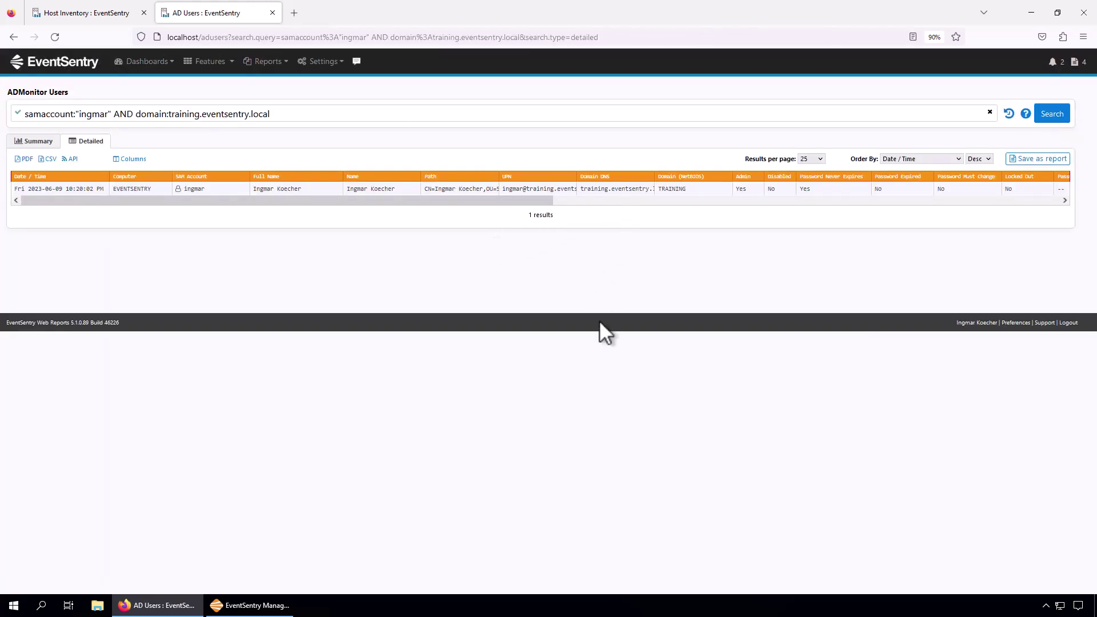
pyautogui.click(13, 36)
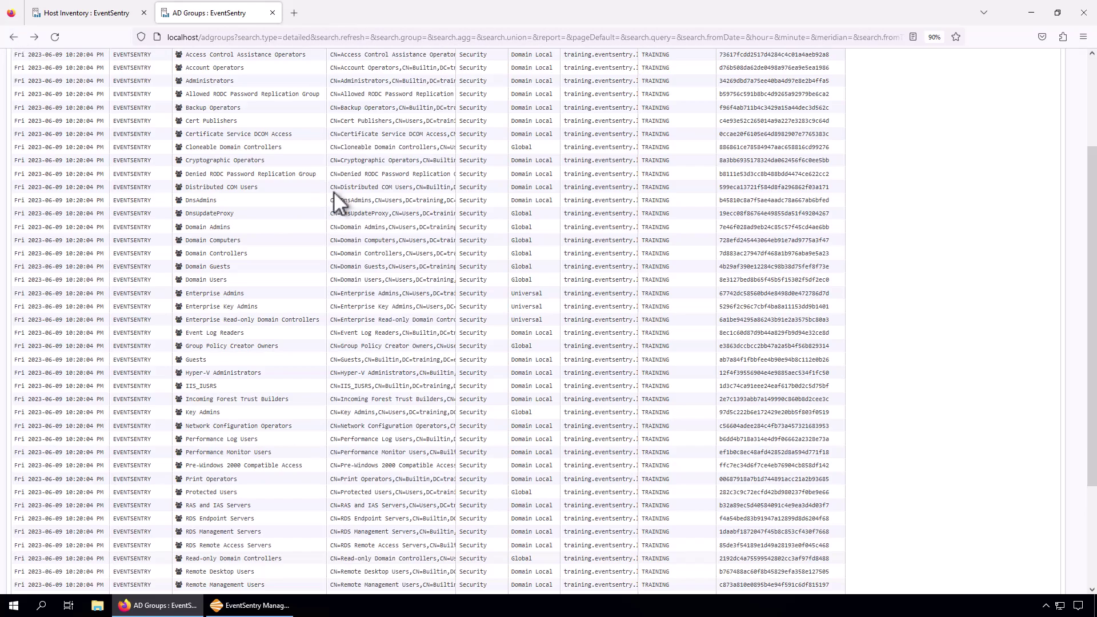
# Step: View the members of the Domain Admins group, close the list, and look through the remaining groups
pyautogui.click(217, 226)
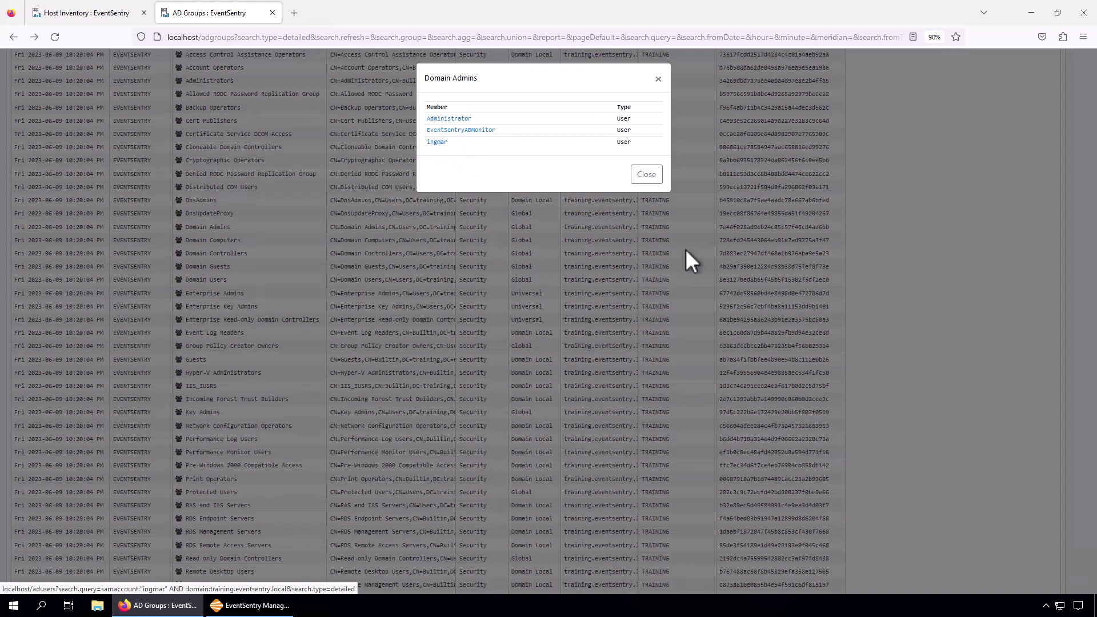
pyautogui.click(647, 176)
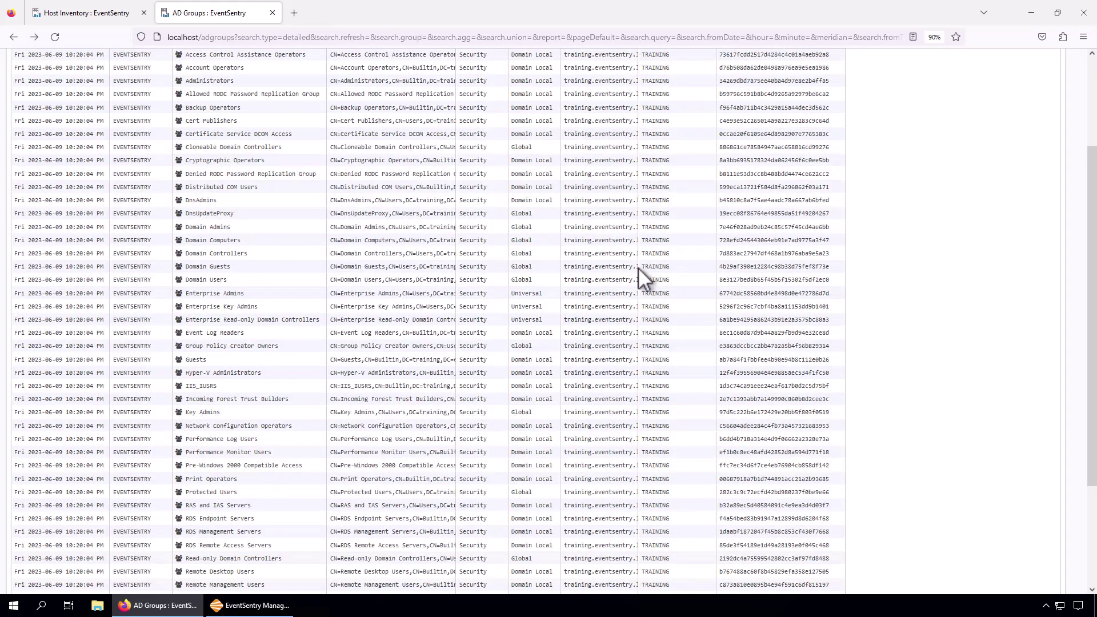
pyautogui.scroll(-5, 597, 394)
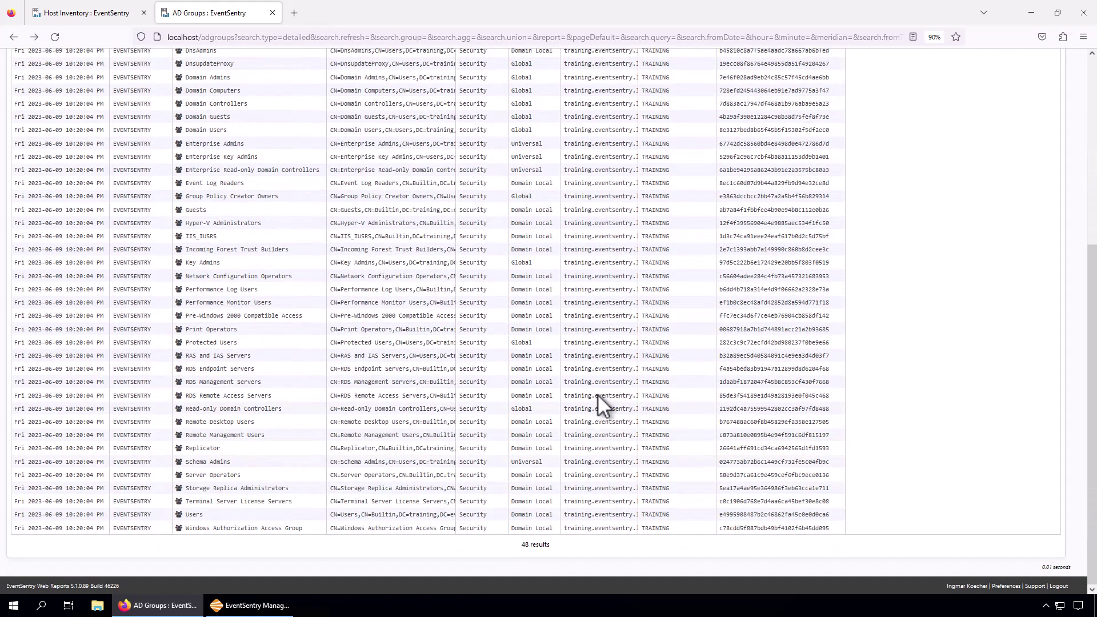
pyautogui.scroll(10, 597, 394)
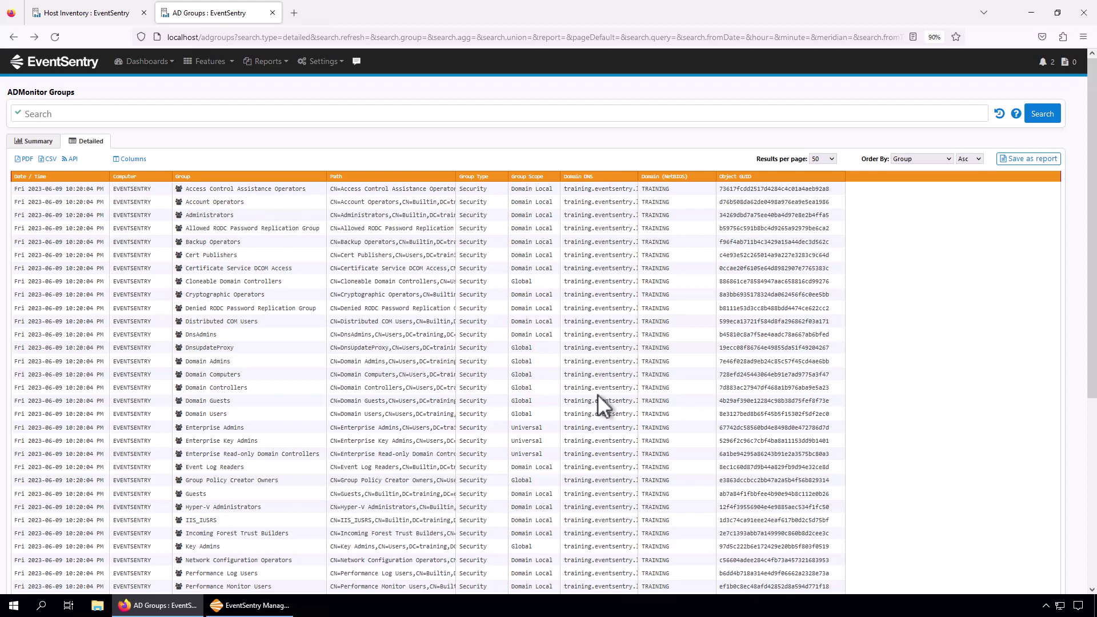
# Step: Open the ADMonitor computers page and review its detailed listing, including the password and logon columns
pyautogui.click(227, 62)
pyautogui.click(765, 291)
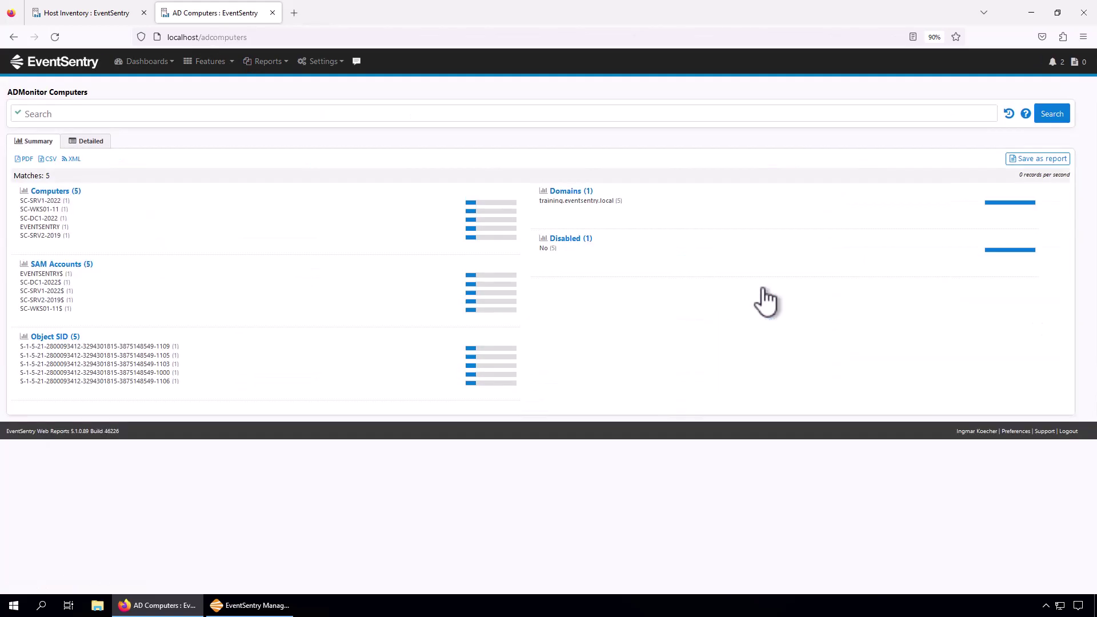
pyautogui.click(88, 143)
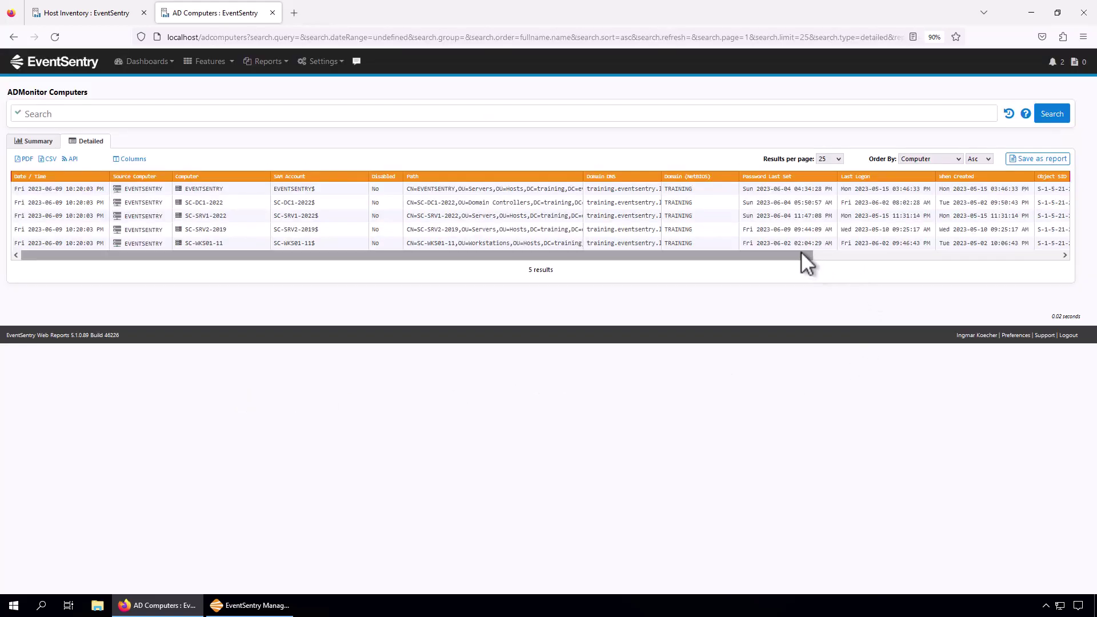
pyautogui.moveTo(801, 255); pyautogui.dragTo(507, 264)
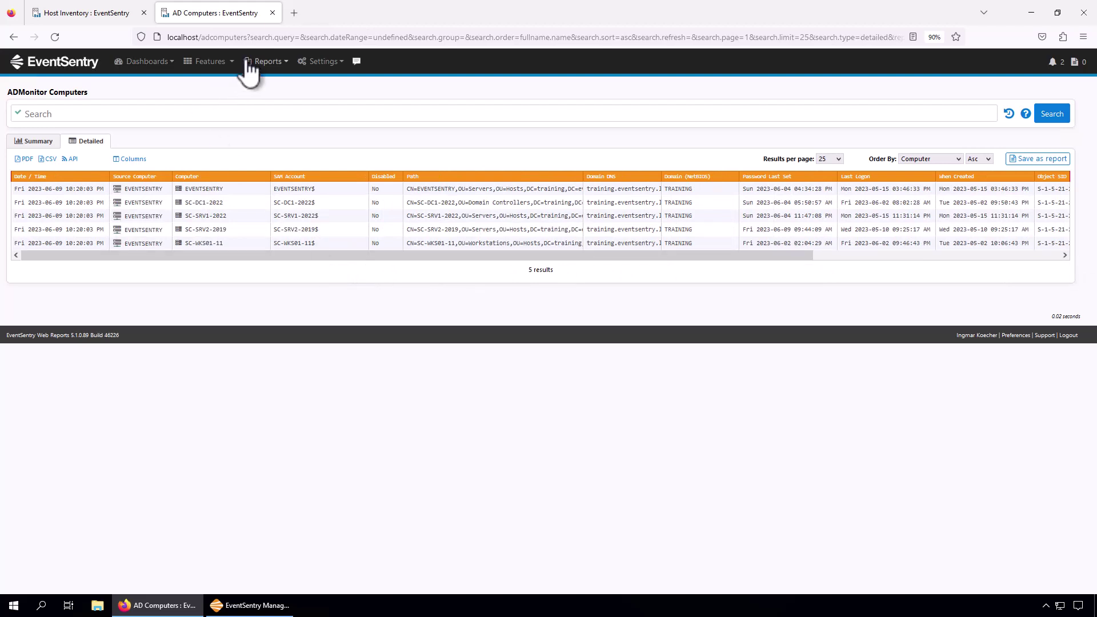
# Step: Open the ADMonitor object changes page in its detailed view and slightly widen the Object Class column
pyautogui.click(228, 64)
pyautogui.click(591, 289)
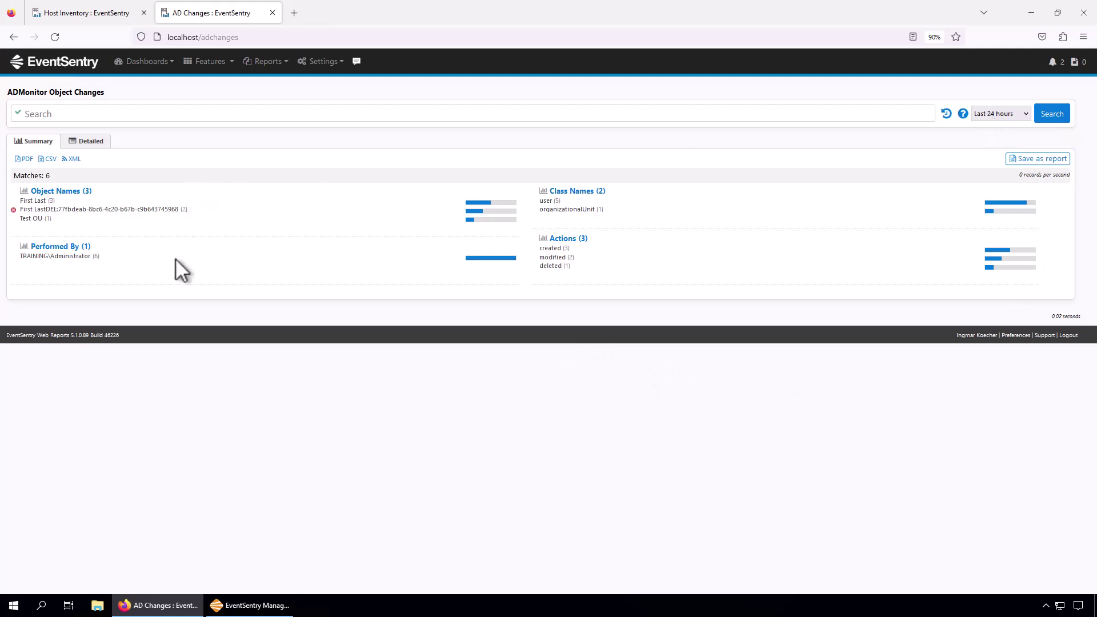
pyautogui.click(92, 142)
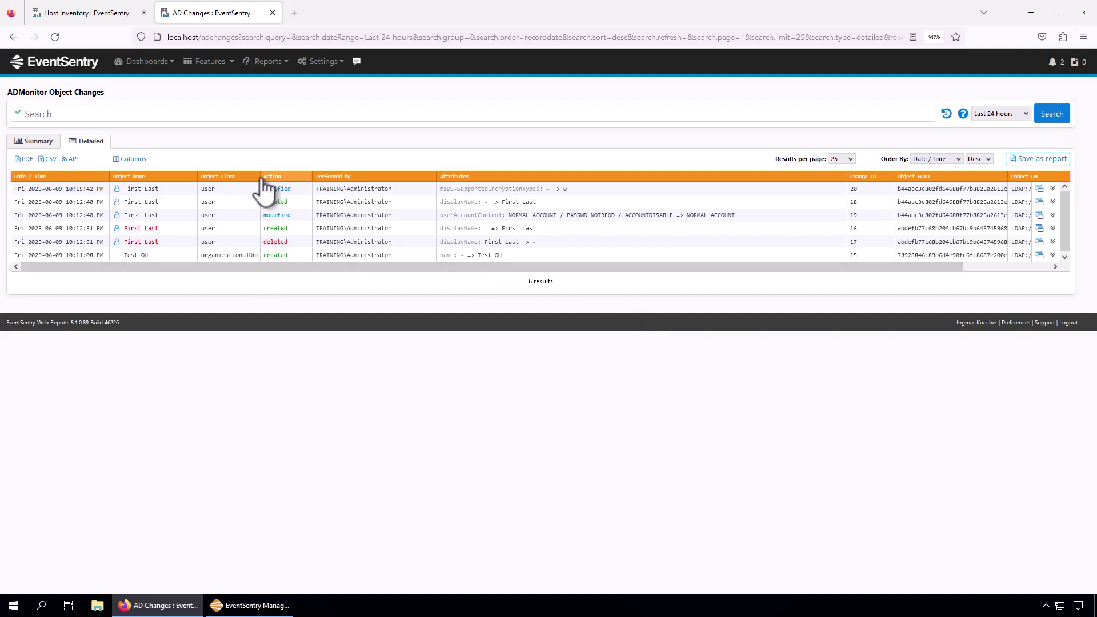
pyautogui.moveTo(260, 176); pyautogui.dragTo(267, 176)
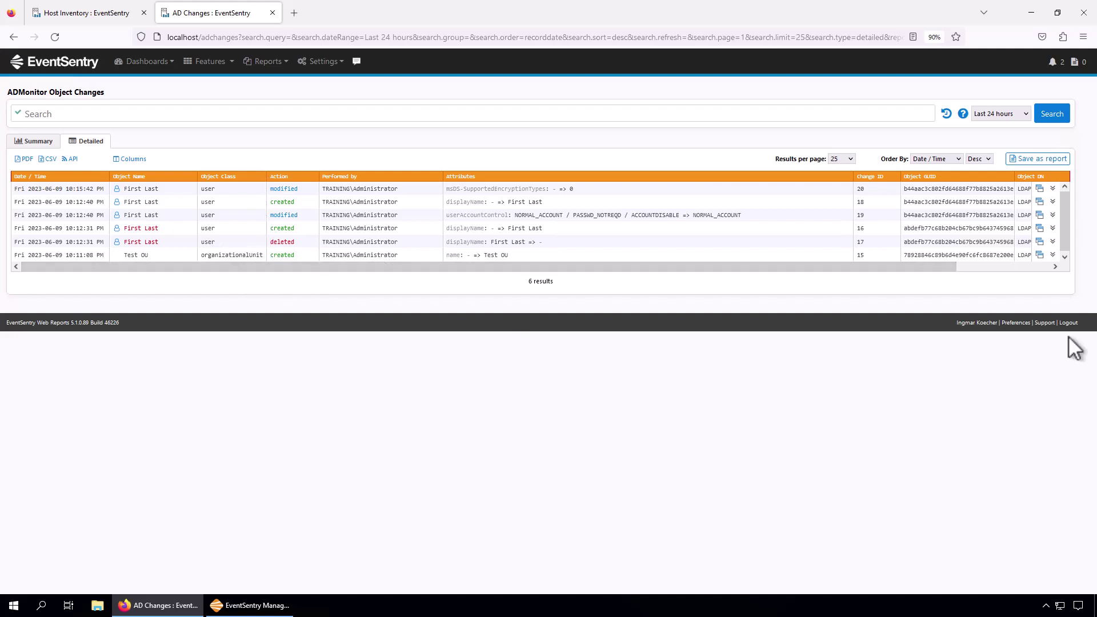
# Step: Examine the attribute details recorded for the creation of Test OU, including who performed it, and close them
pyautogui.click(1039, 254)
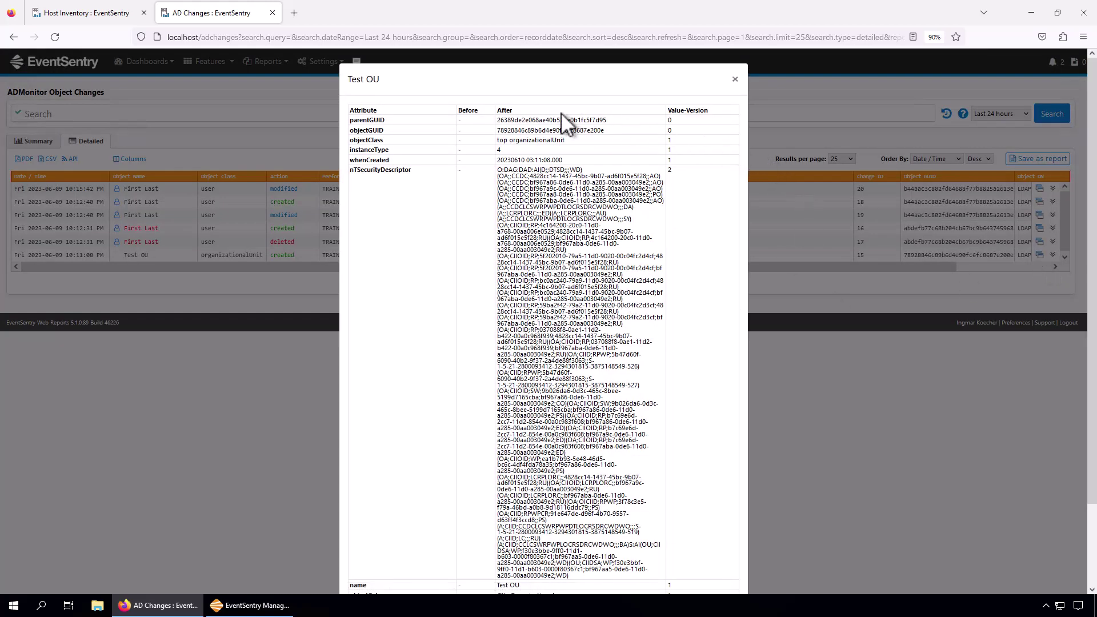
pyautogui.scroll(-3, 518, 276)
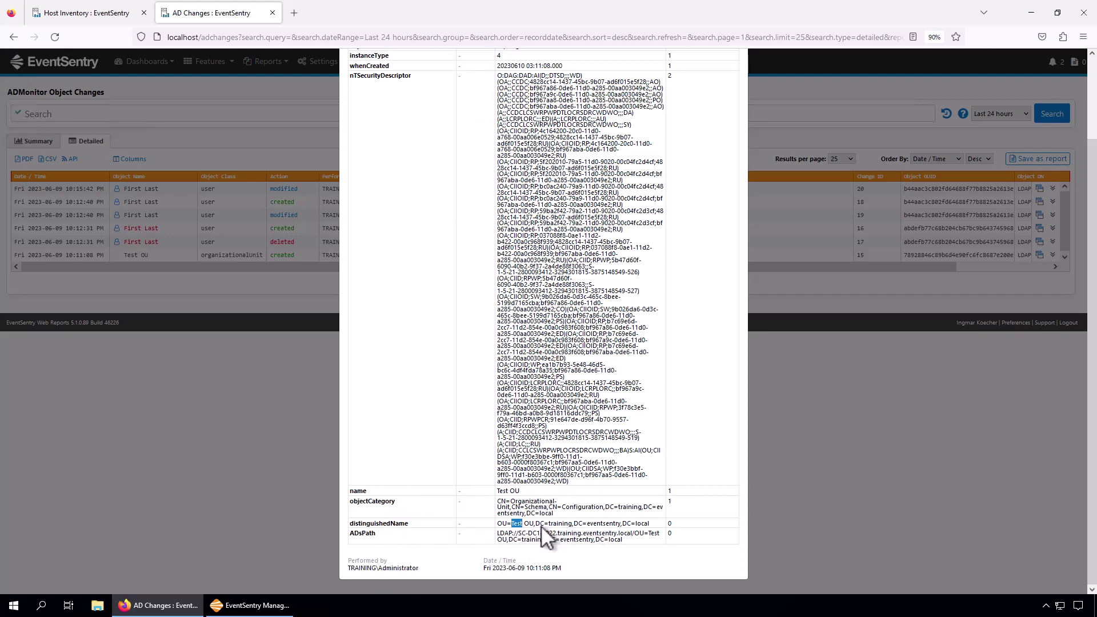
pyautogui.scroll(5, 583, 415)
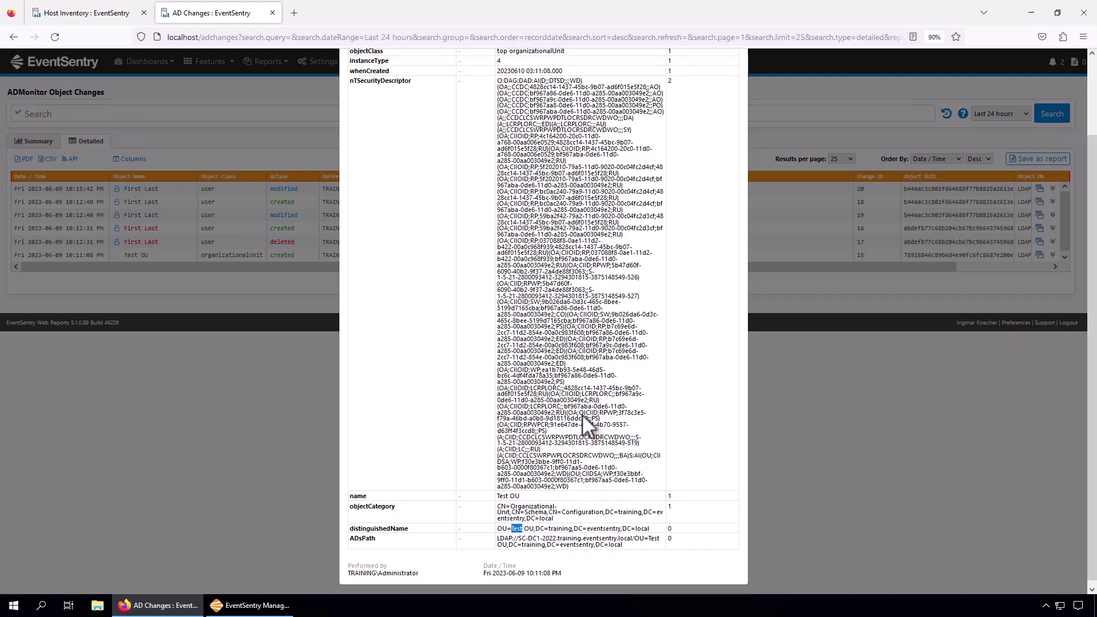
pyautogui.scroll(-5, 584, 402)
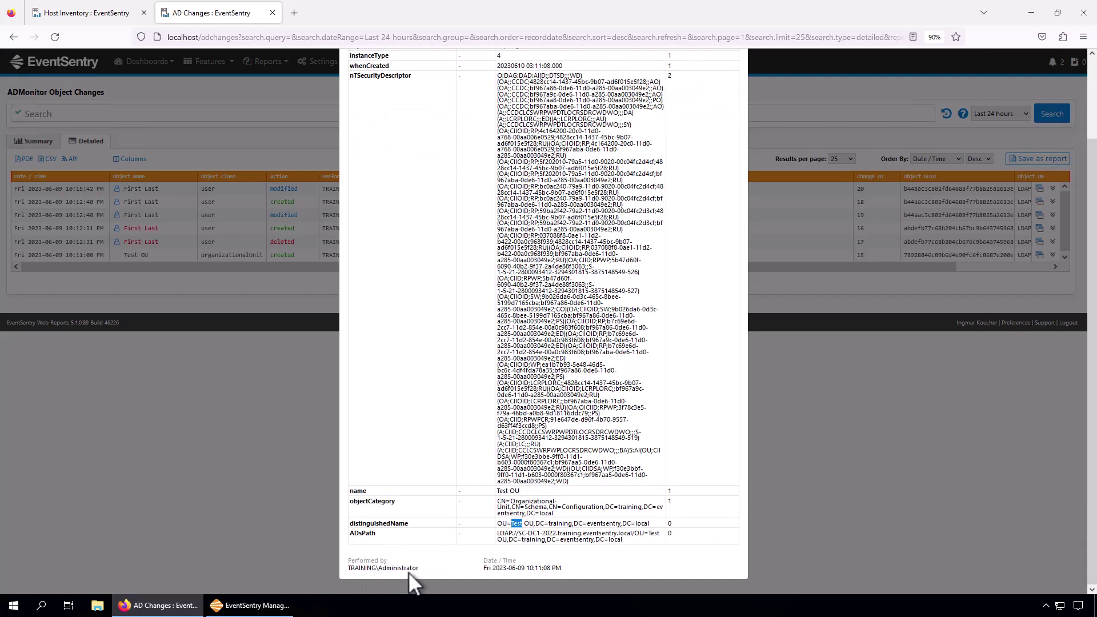
pyautogui.scroll(3, 750, 190)
pyautogui.click(735, 78)
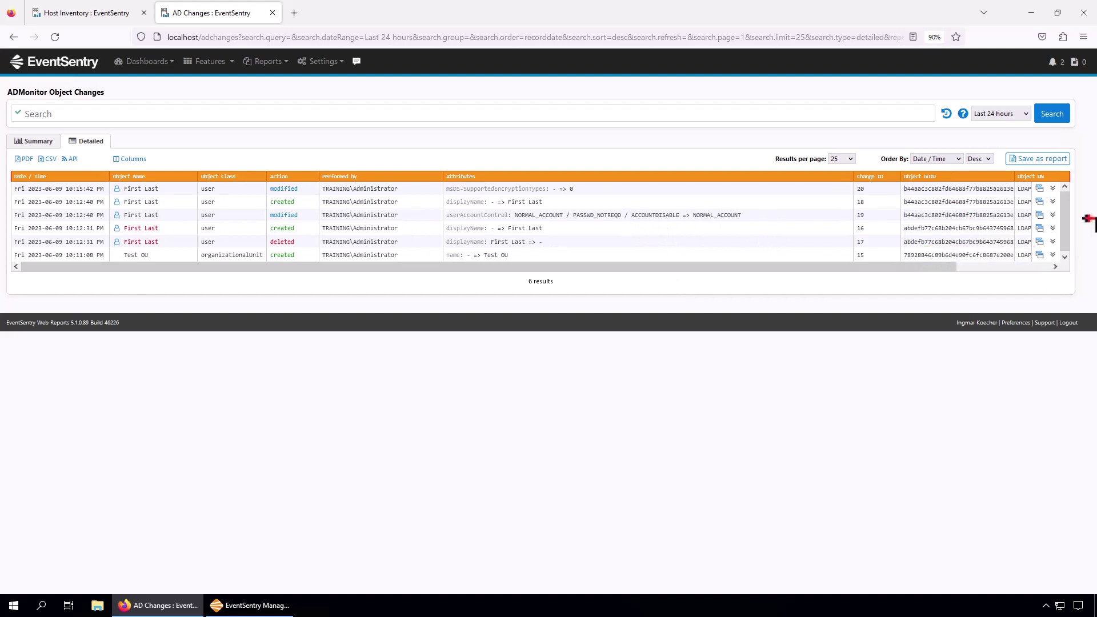
# Step: Examine the attribute details of the user account modification and creation entries, and expand the creation entry's attributes in the list
pyautogui.click(1040, 216)
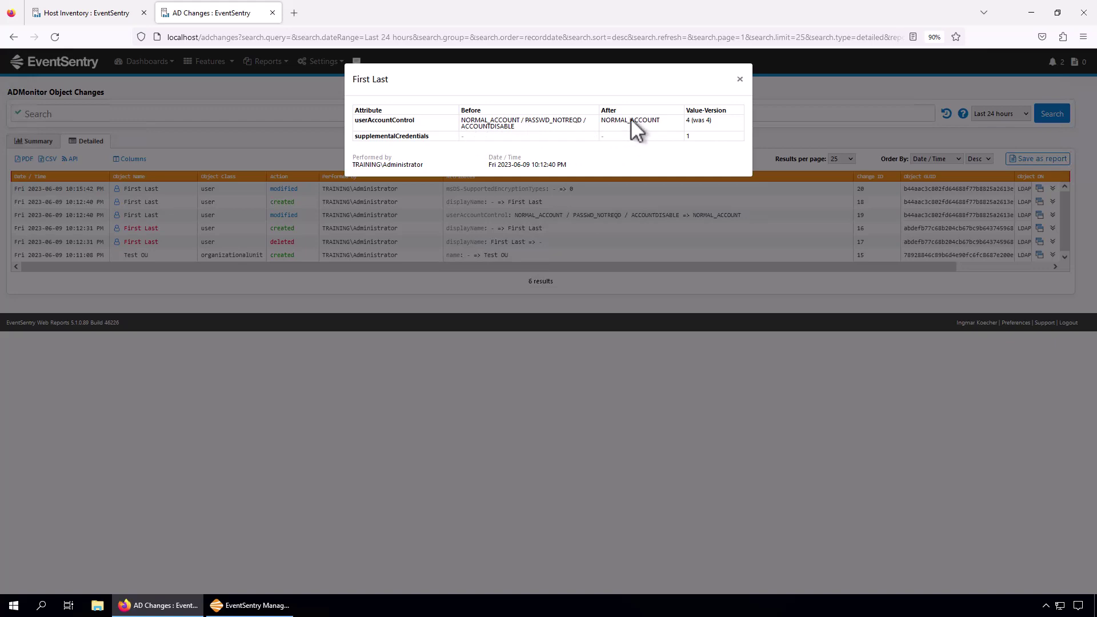
pyautogui.click(739, 79)
pyautogui.click(1041, 229)
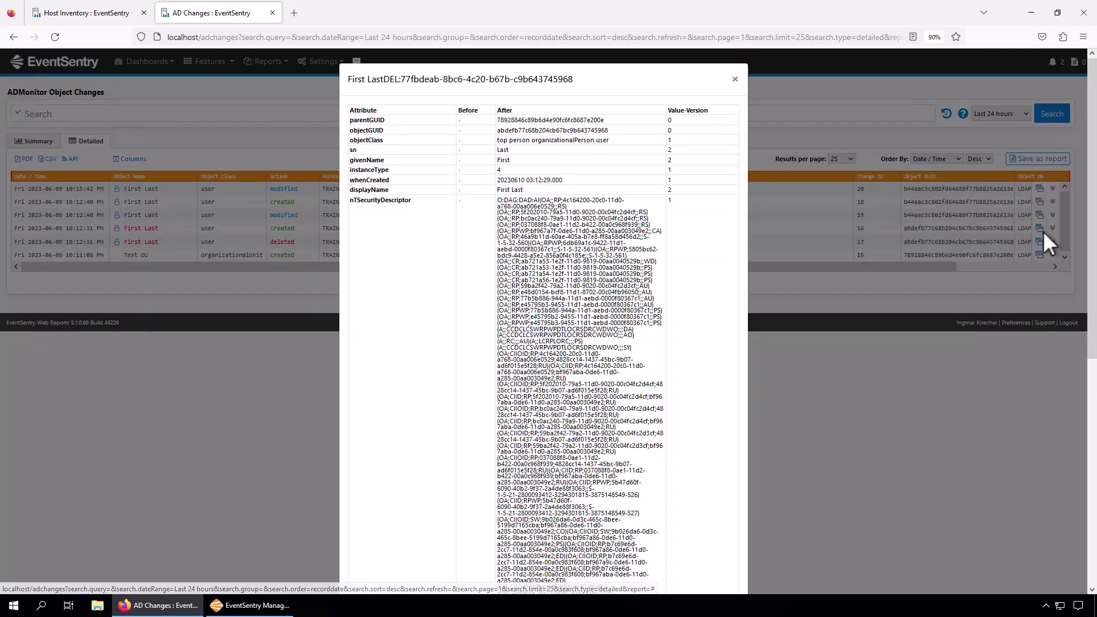
pyautogui.click(735, 80)
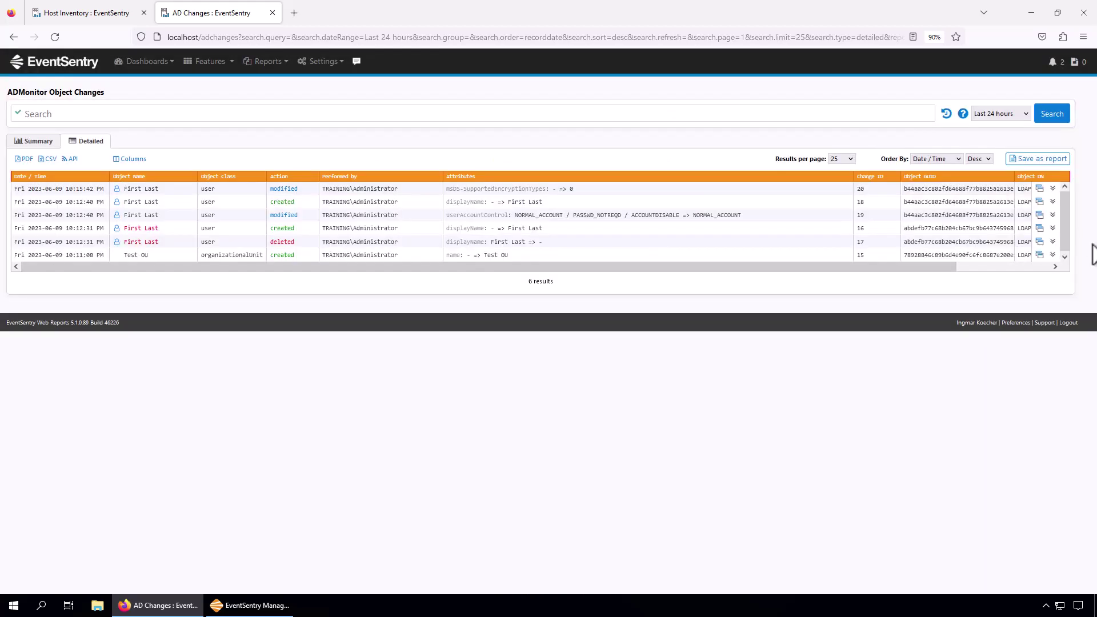
pyautogui.click(1053, 229)
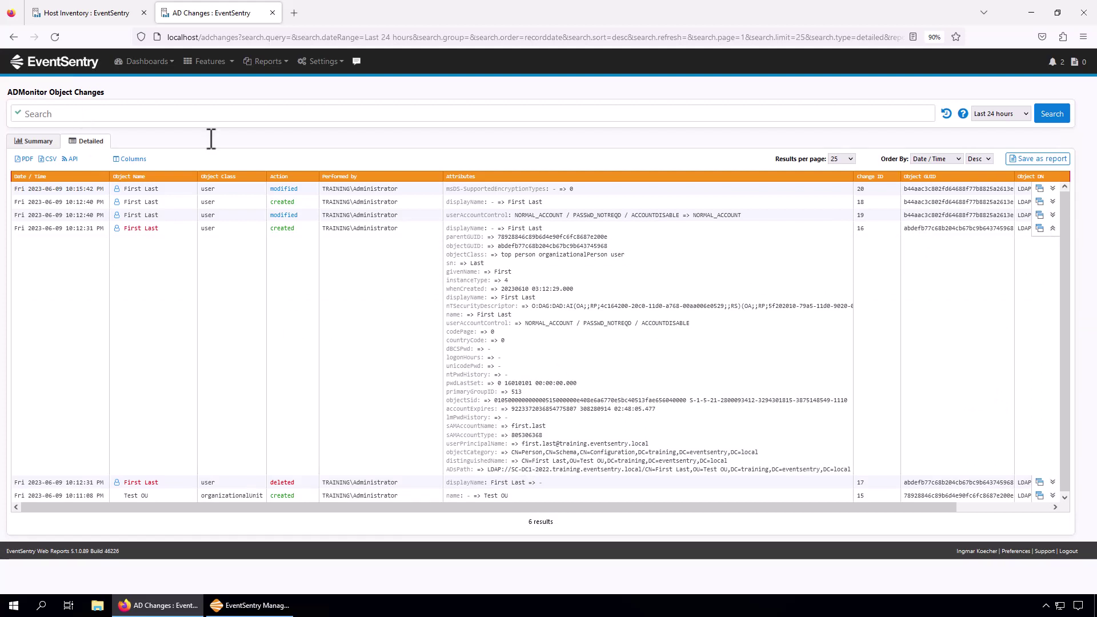
# Step: Extend the object changes date range to Last 30 days and rerun the search
pyautogui.click(1017, 109)
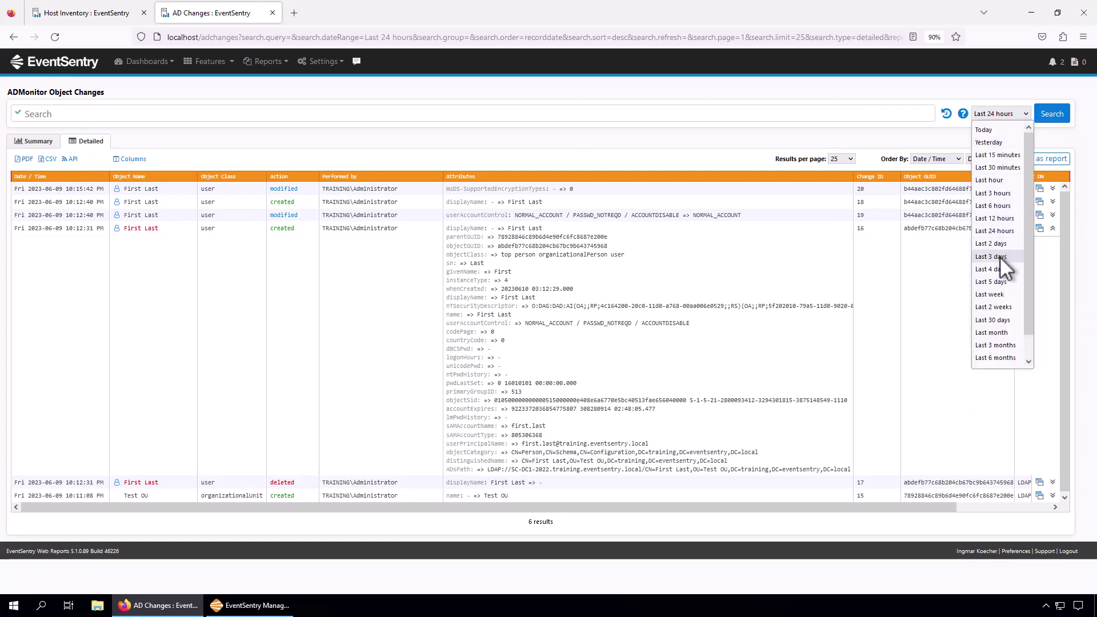
pyautogui.click(993, 320)
pyautogui.click(1050, 115)
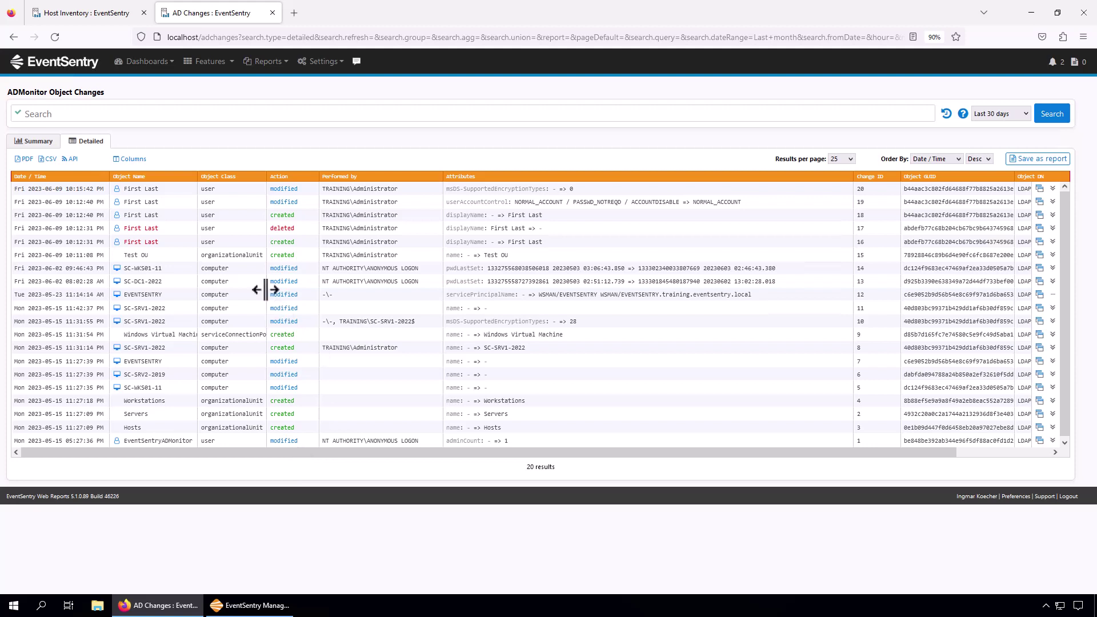
pyautogui.click(228, 61)
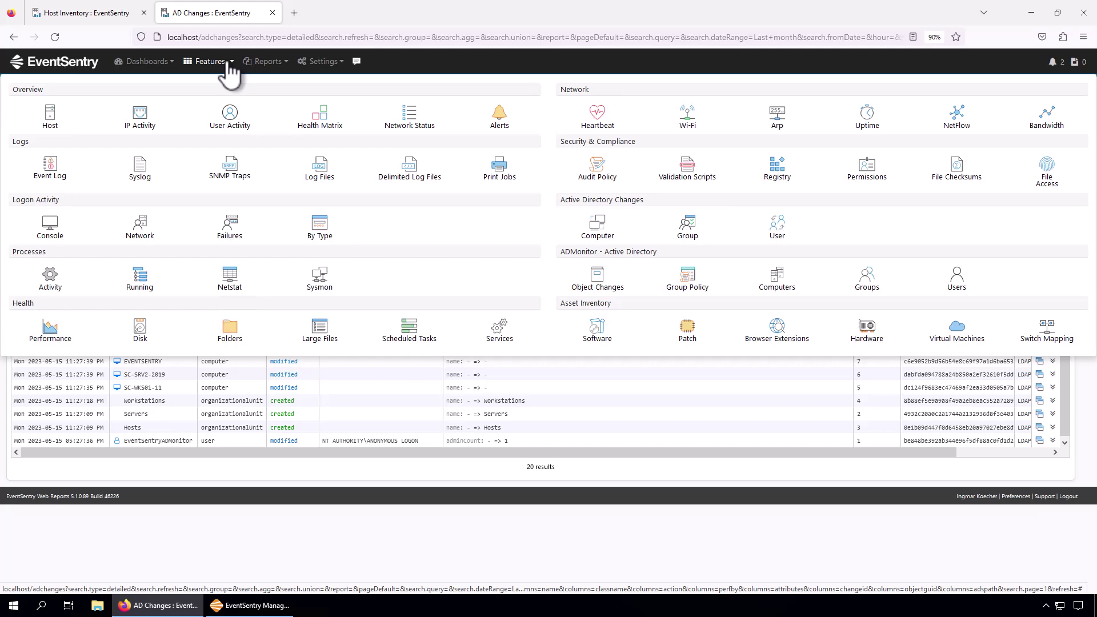
pyautogui.click(227, 65)
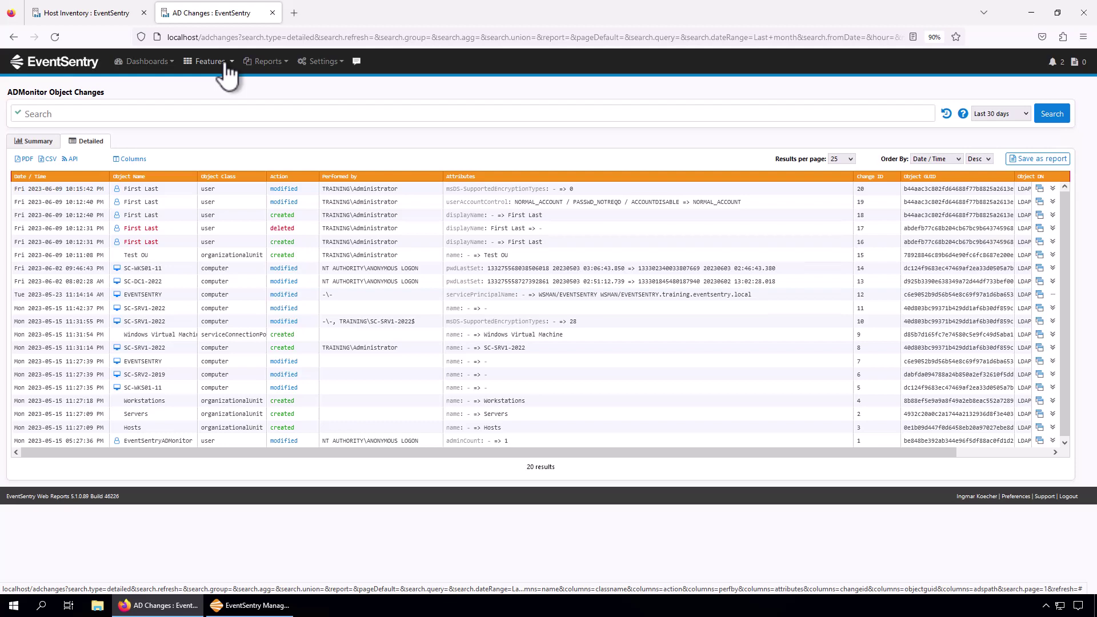
pyautogui.click(251, 605)
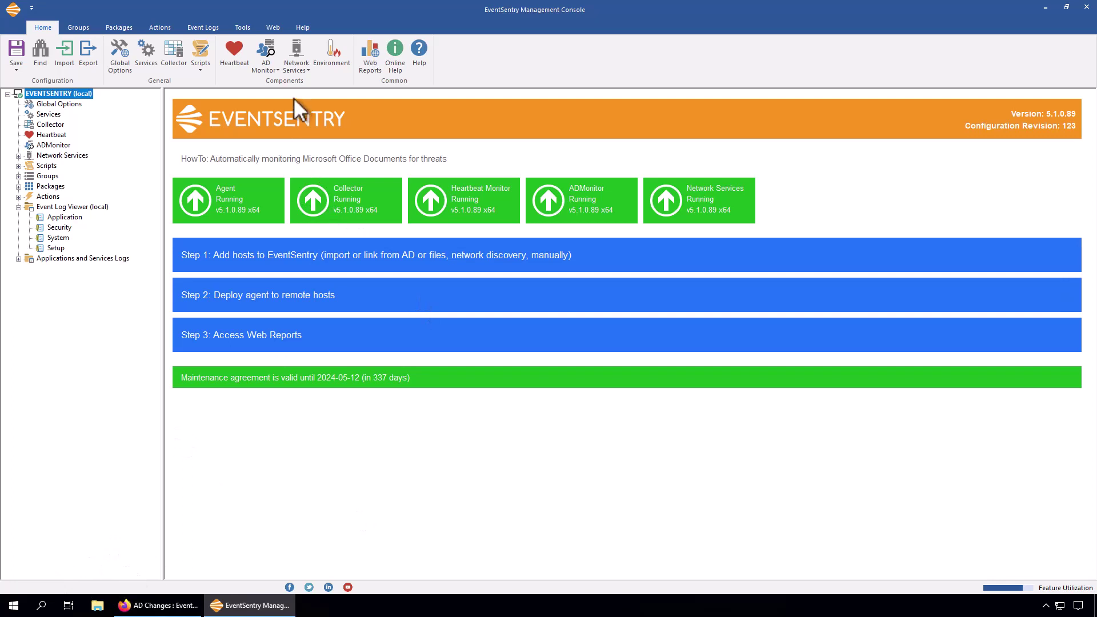
pyautogui.click(273, 72)
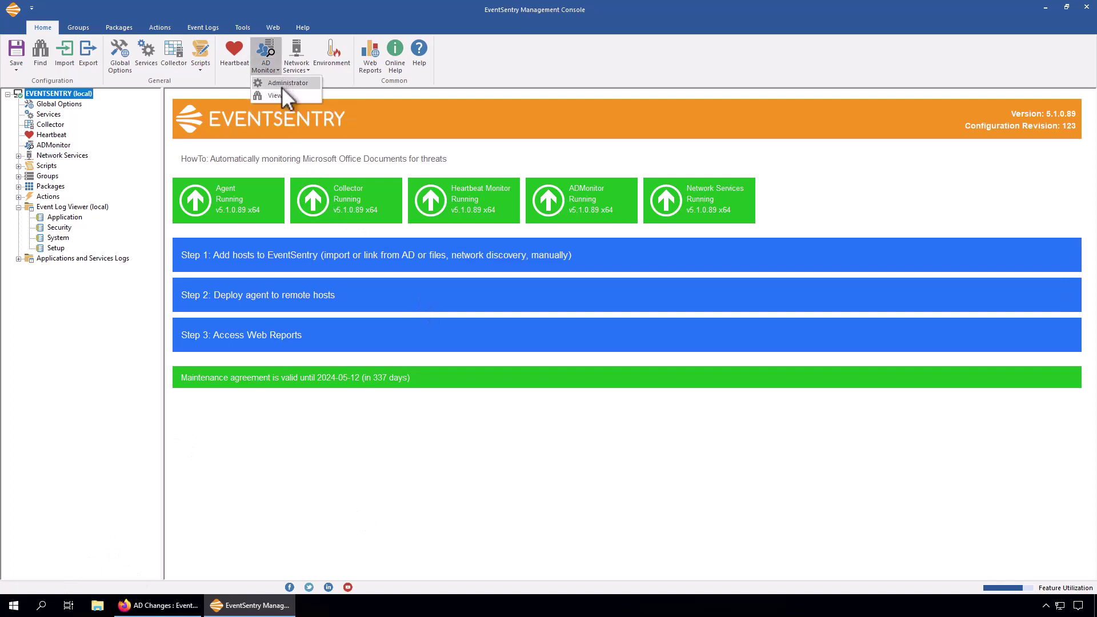
pyautogui.click(279, 83)
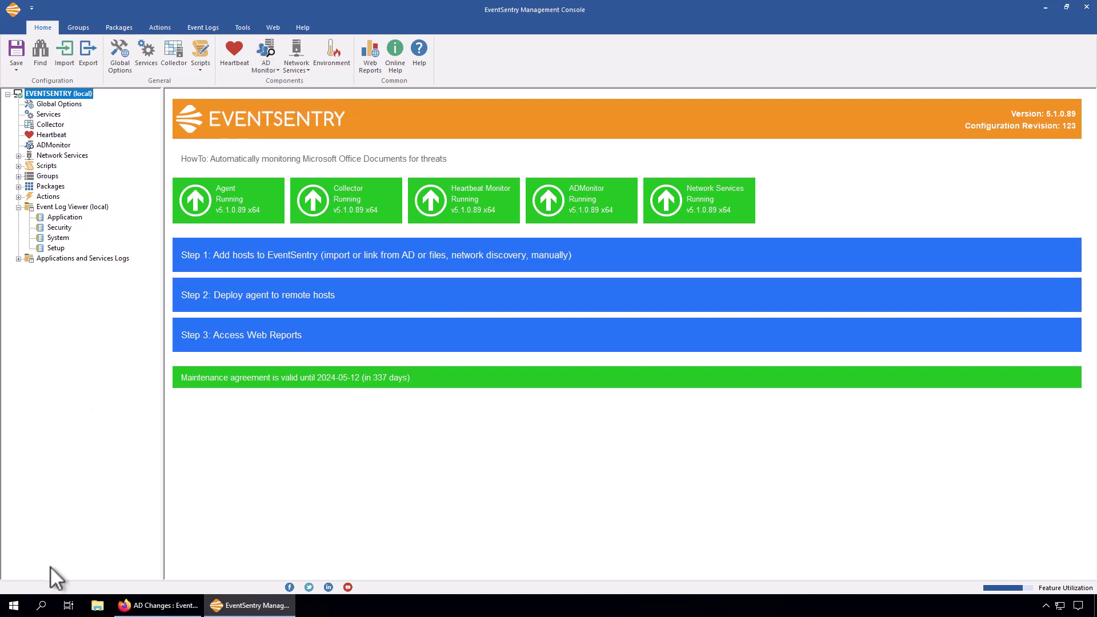
# Step: Find and launch EventSentry ADMonitor Reporting, and reposition its window
pyautogui.click(15, 606)
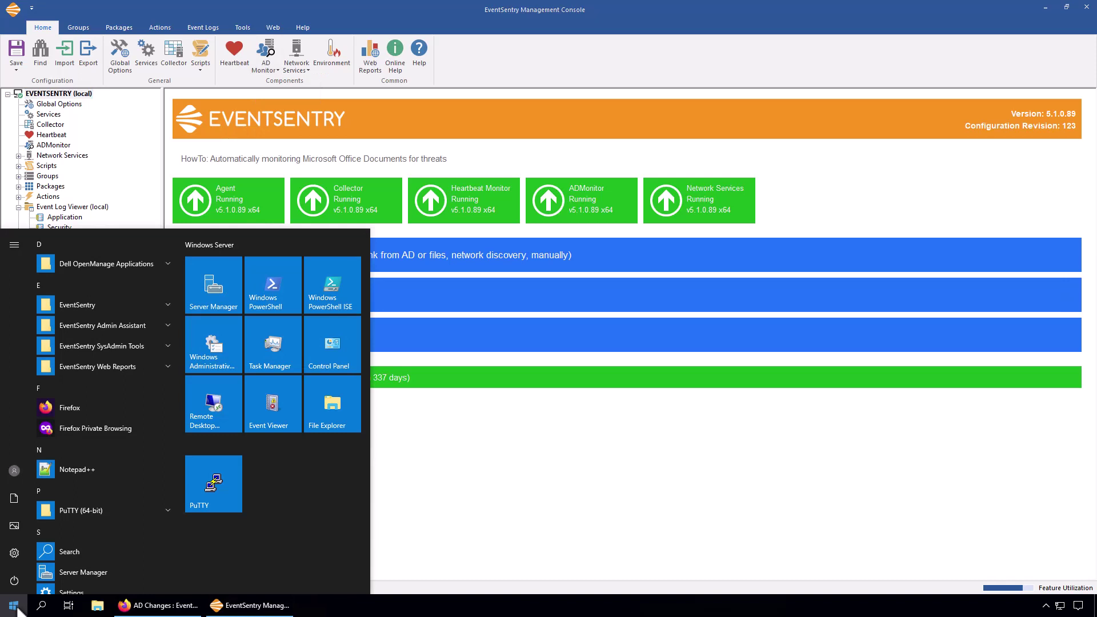
pyautogui.write('admonitor')
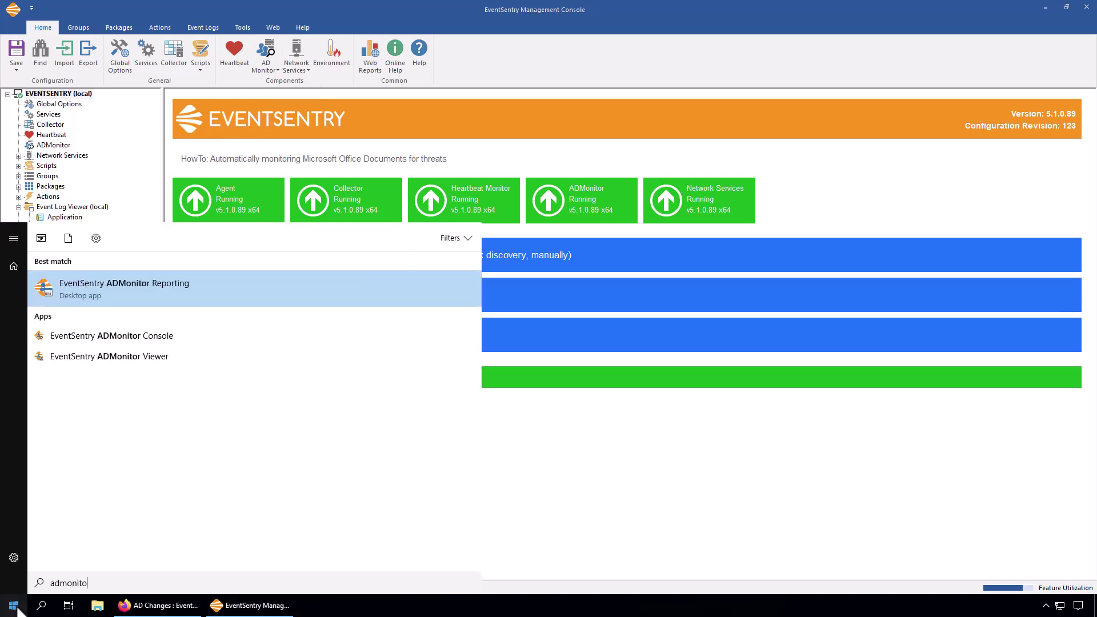
pyautogui.click(114, 287)
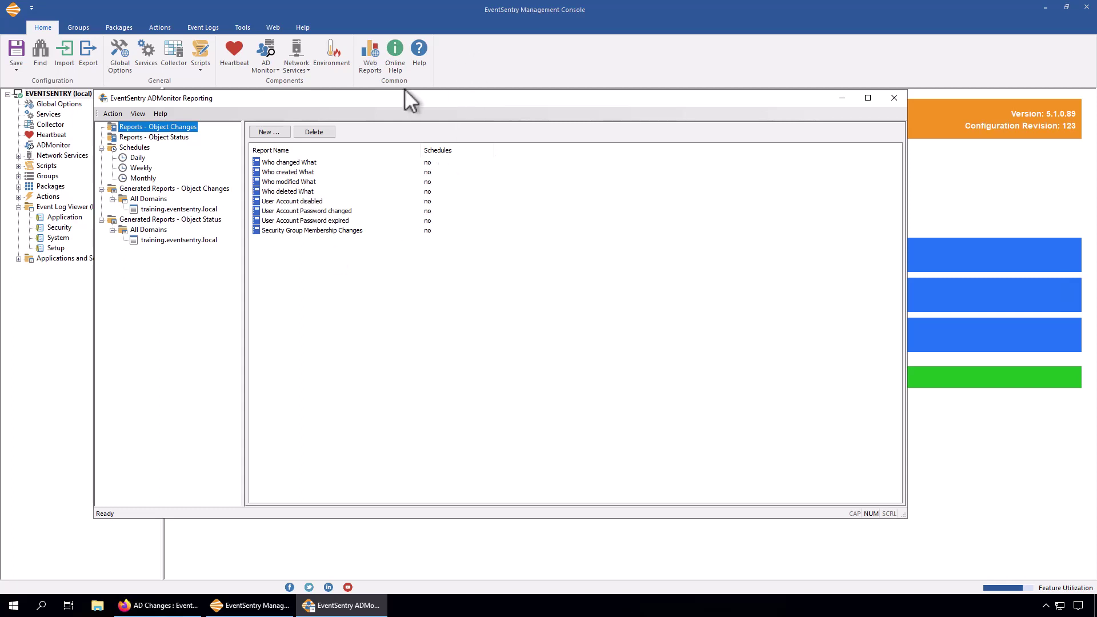
pyautogui.moveTo(390, 100); pyautogui.dragTo(347, 128)
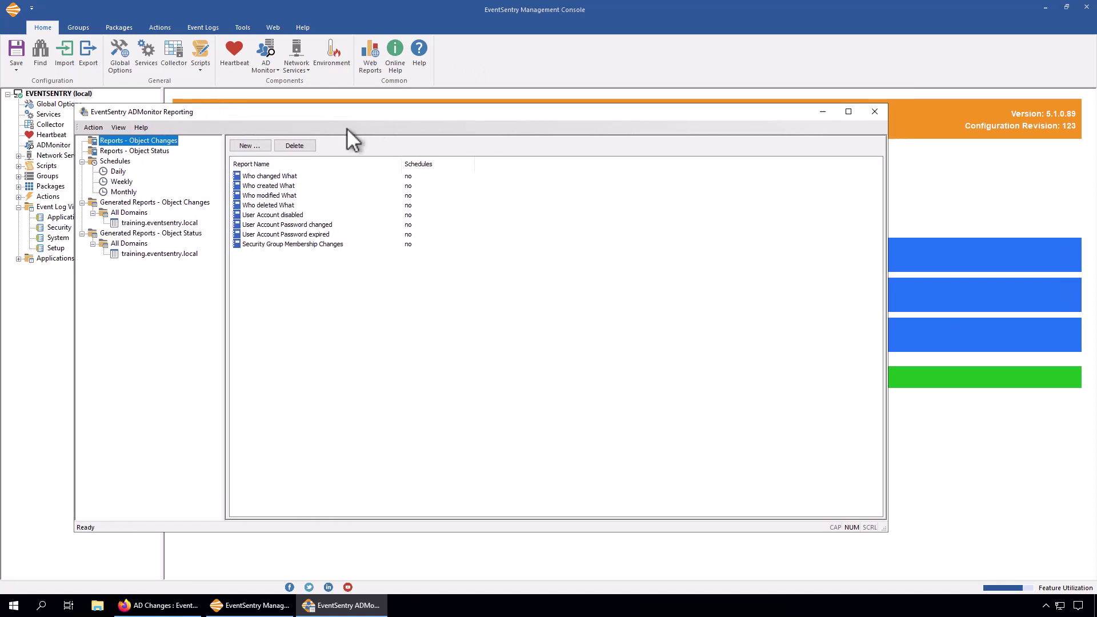
# Step: Compare the available object changes and object status reports, and generate the All Domain Computers status report
pyautogui.click(147, 152)
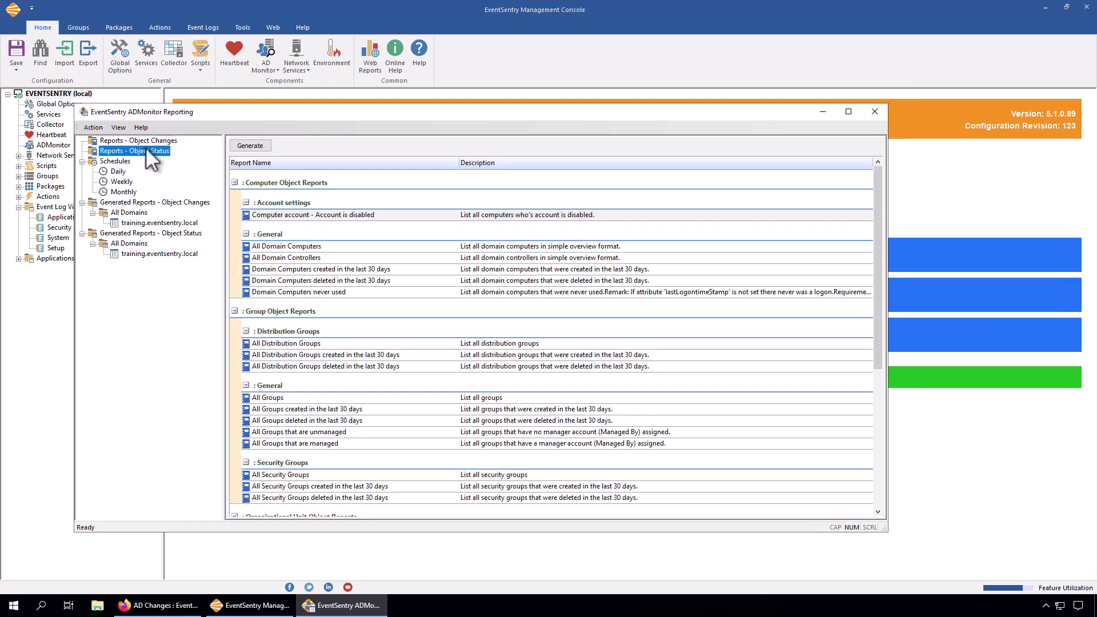
pyautogui.click(146, 141)
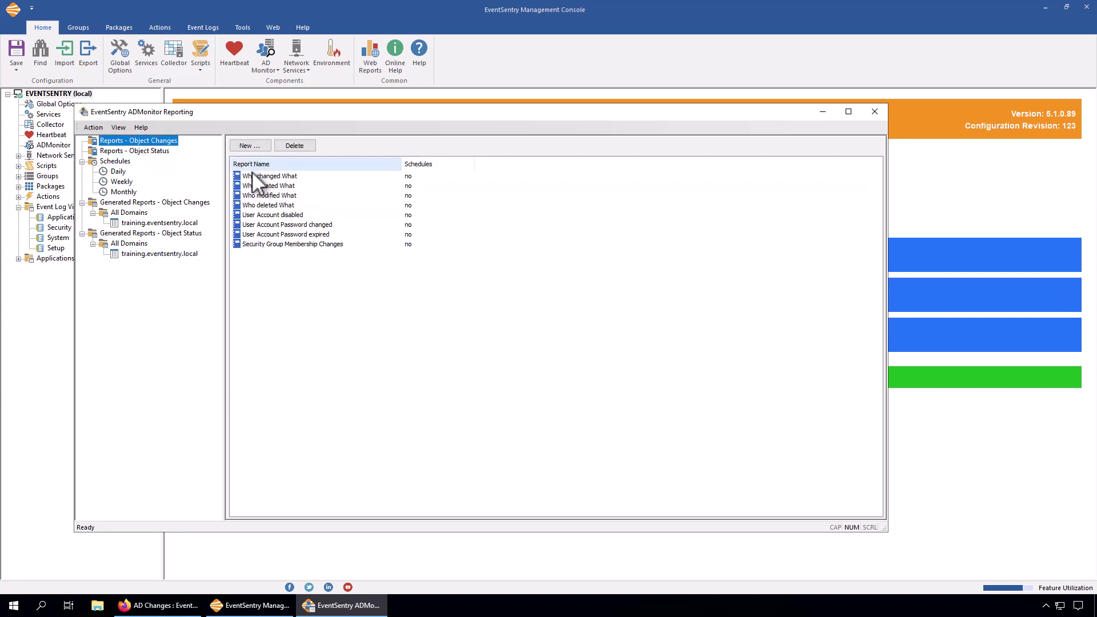
pyautogui.click(153, 150)
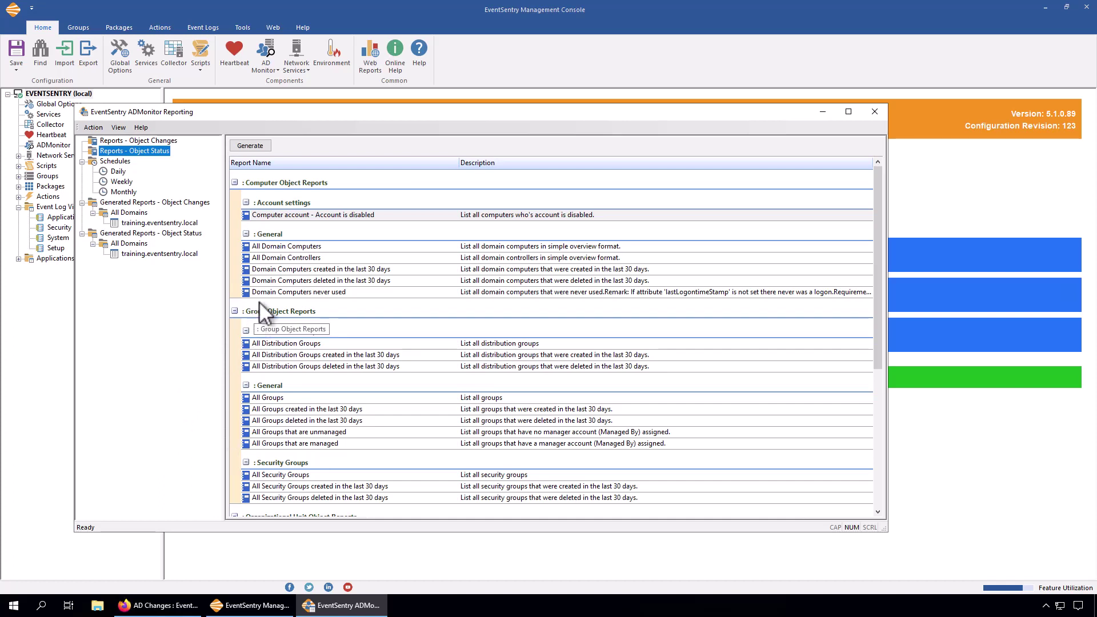
pyautogui.click(268, 246)
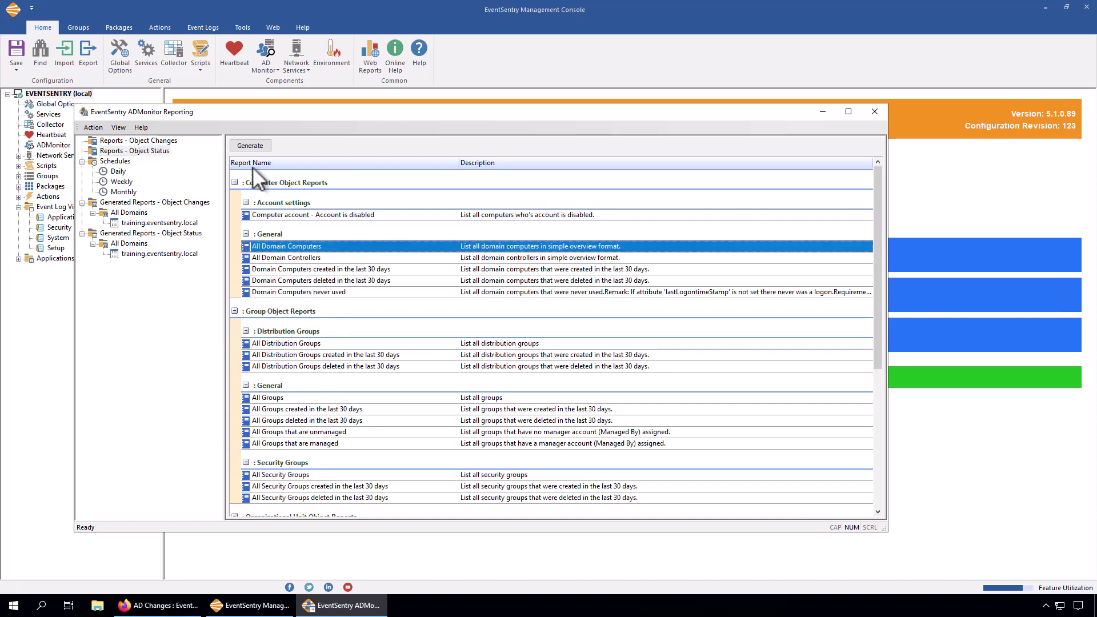
pyautogui.click(248, 145)
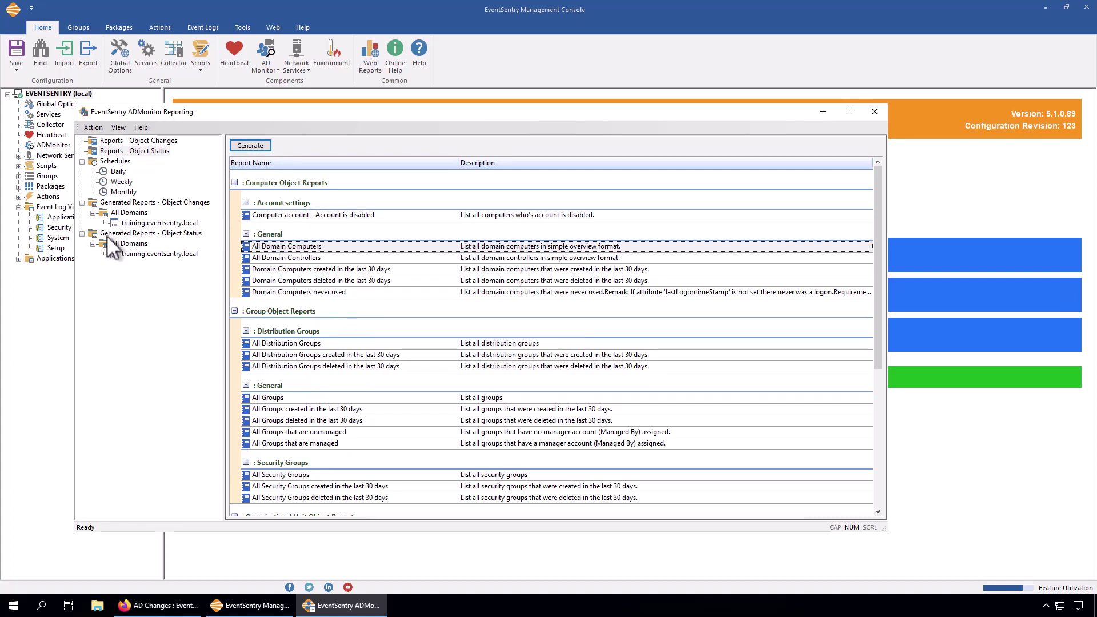
# Step: Review the latest generated All Domain Computers report for training.eventsentry.local in the browser, close it, and return to ADMonitor Reporting
pyautogui.click(160, 253)
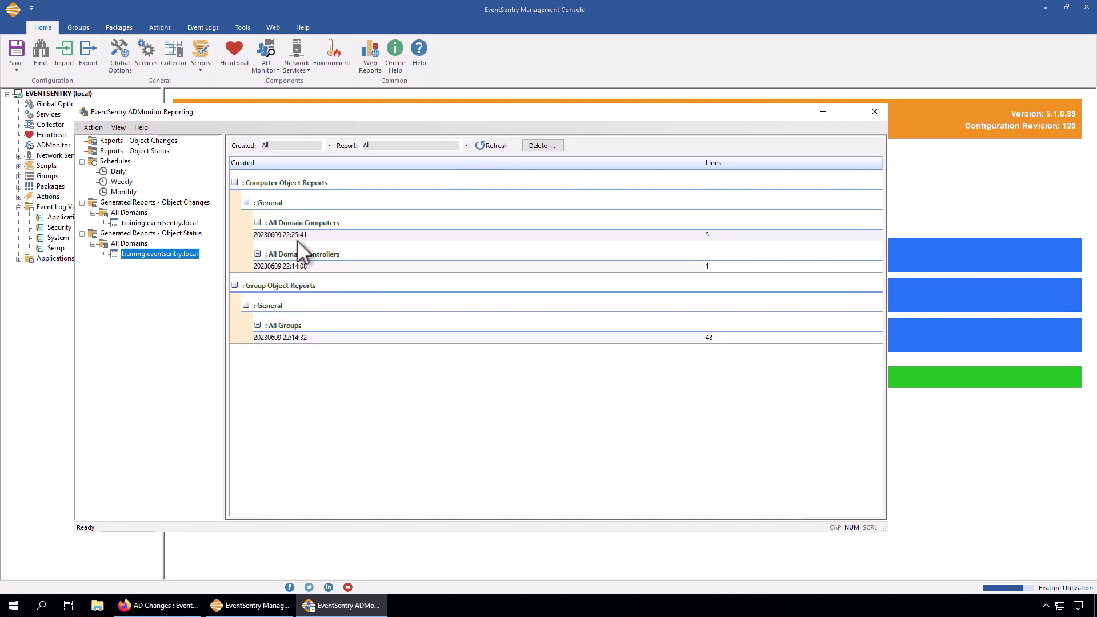
pyautogui.click(289, 266)
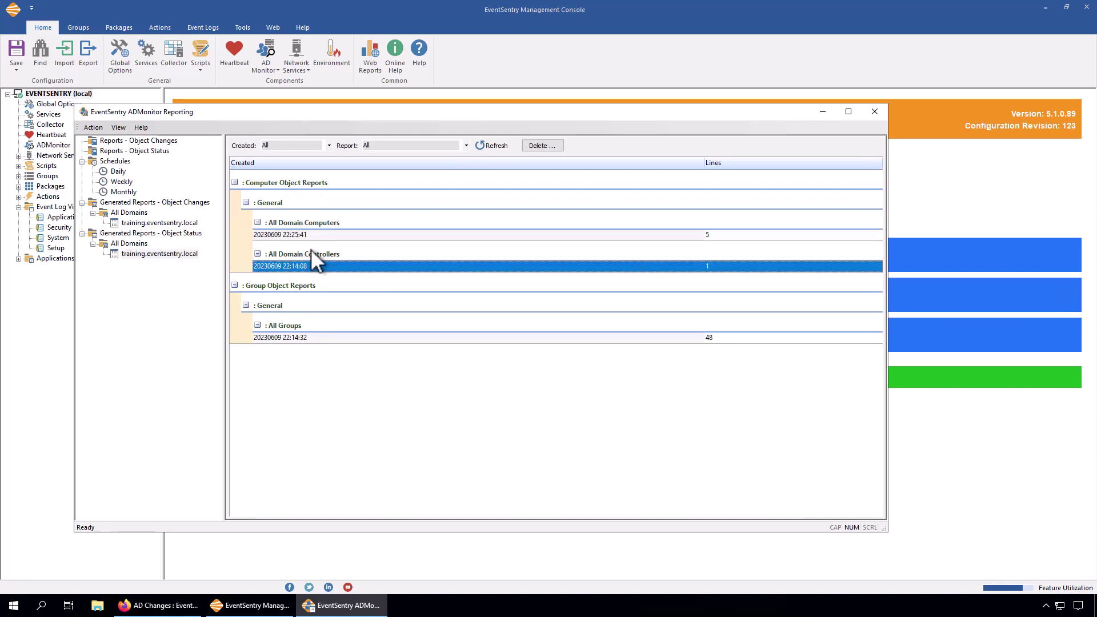
pyautogui.click(313, 234)
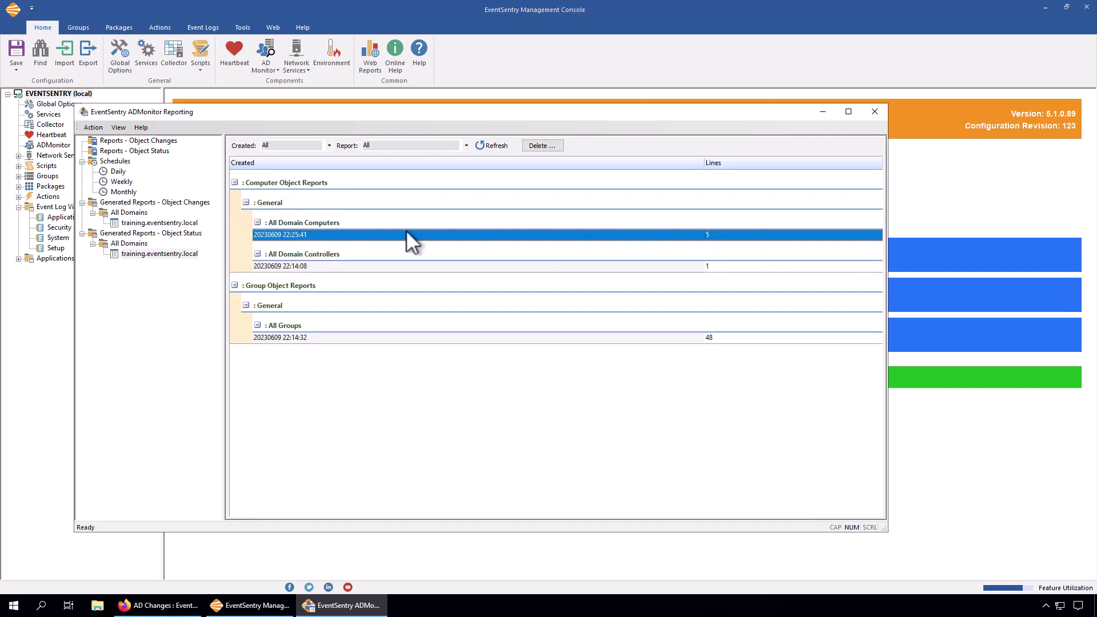
pyautogui.doubleClick(307, 234)
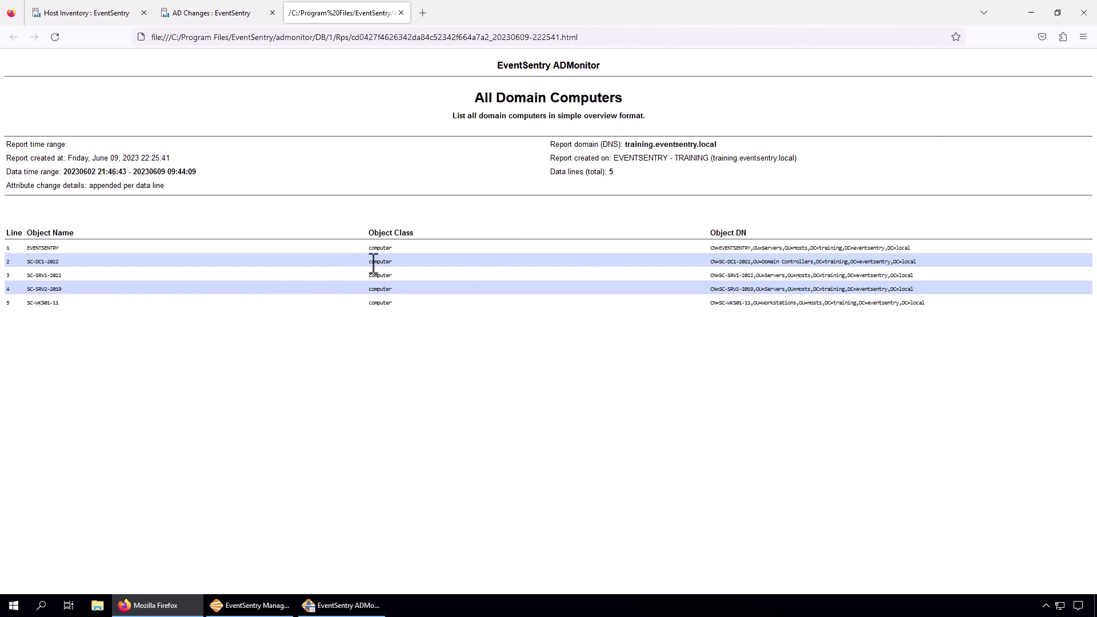
pyautogui.click(401, 13)
pyautogui.click(344, 606)
# Step: Add the Who changed What report to the daily schedule and check the generated object changes reports for training.eventsentry.local
pyautogui.click(170, 141)
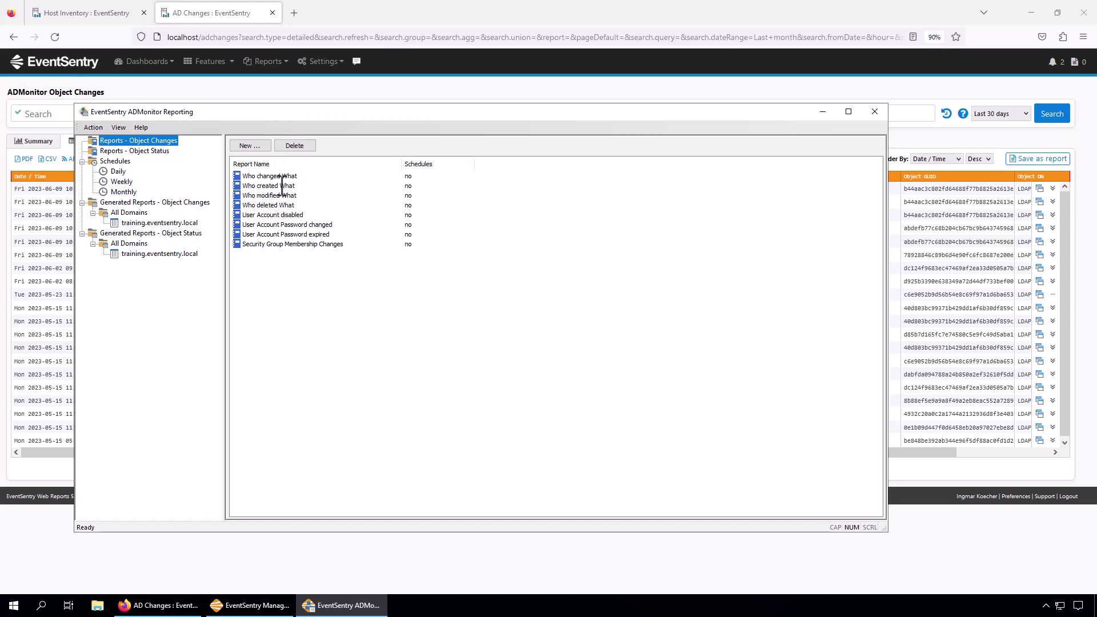
pyautogui.click(117, 171)
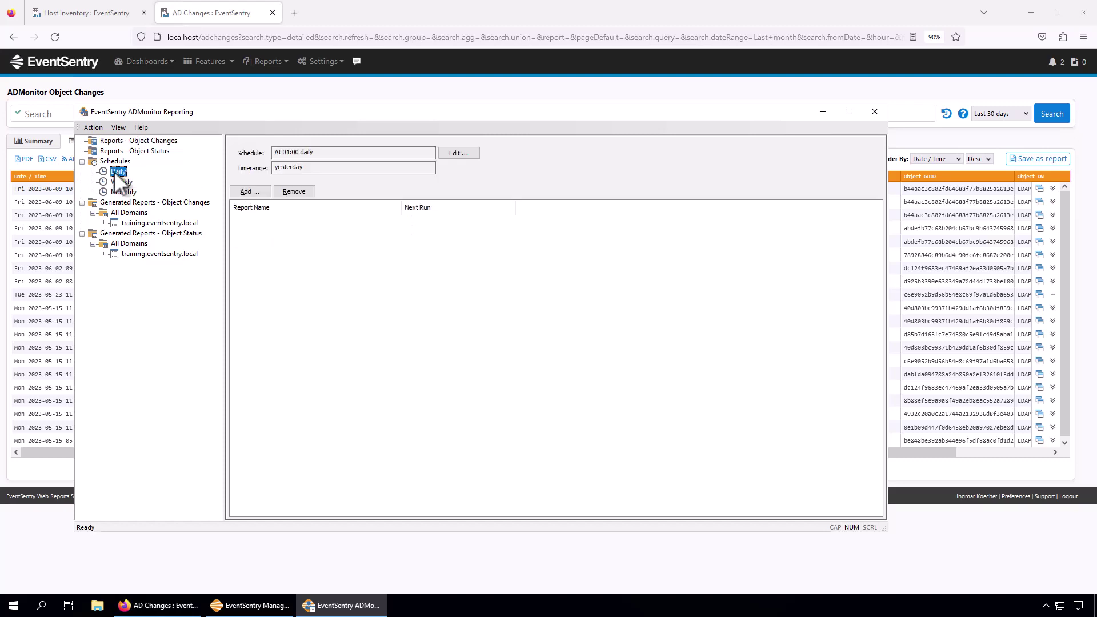
pyautogui.click(255, 190)
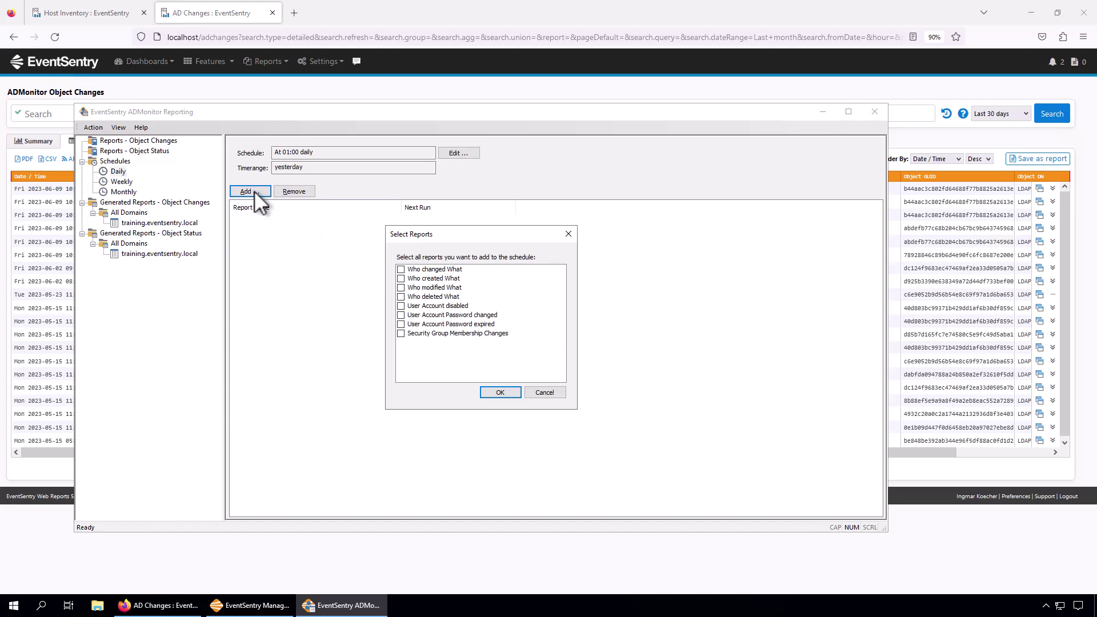
pyautogui.click(401, 269)
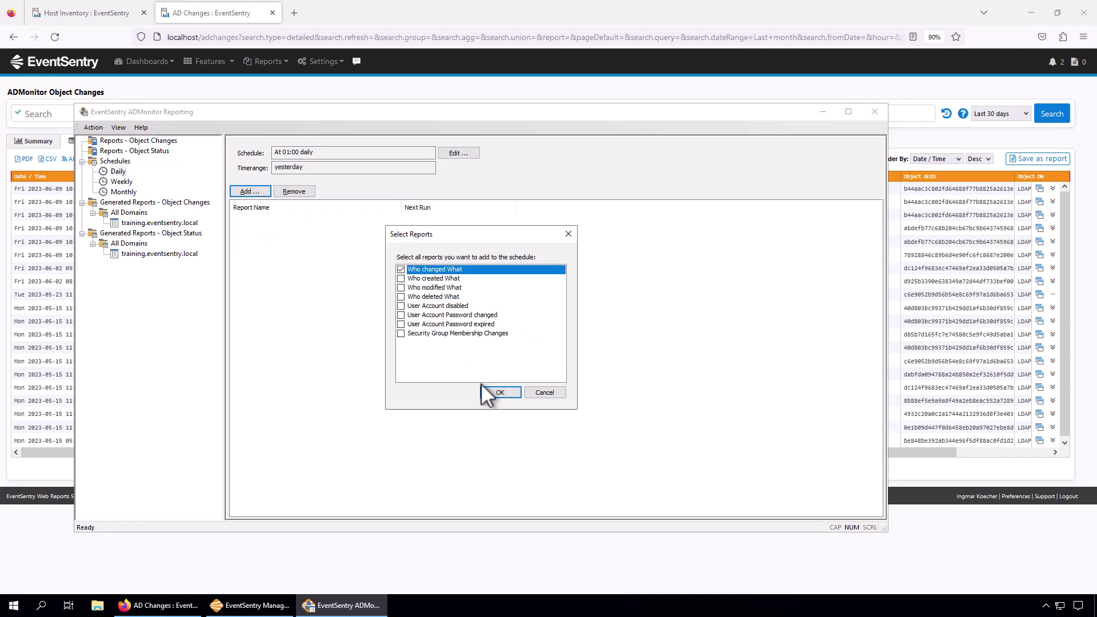
pyautogui.click(500, 392)
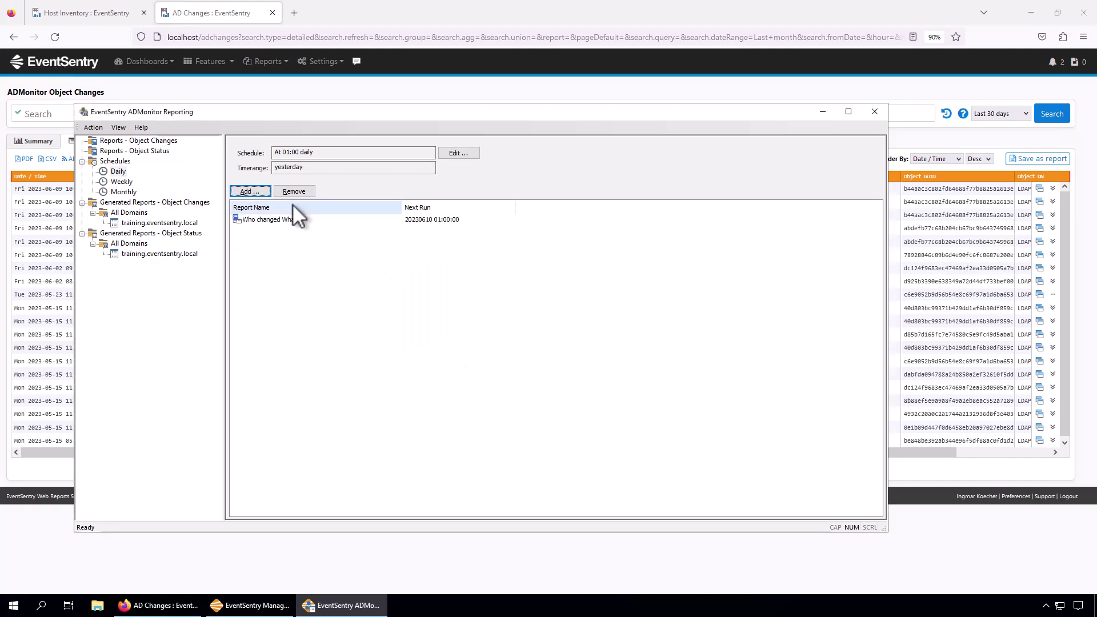
pyautogui.click(286, 219)
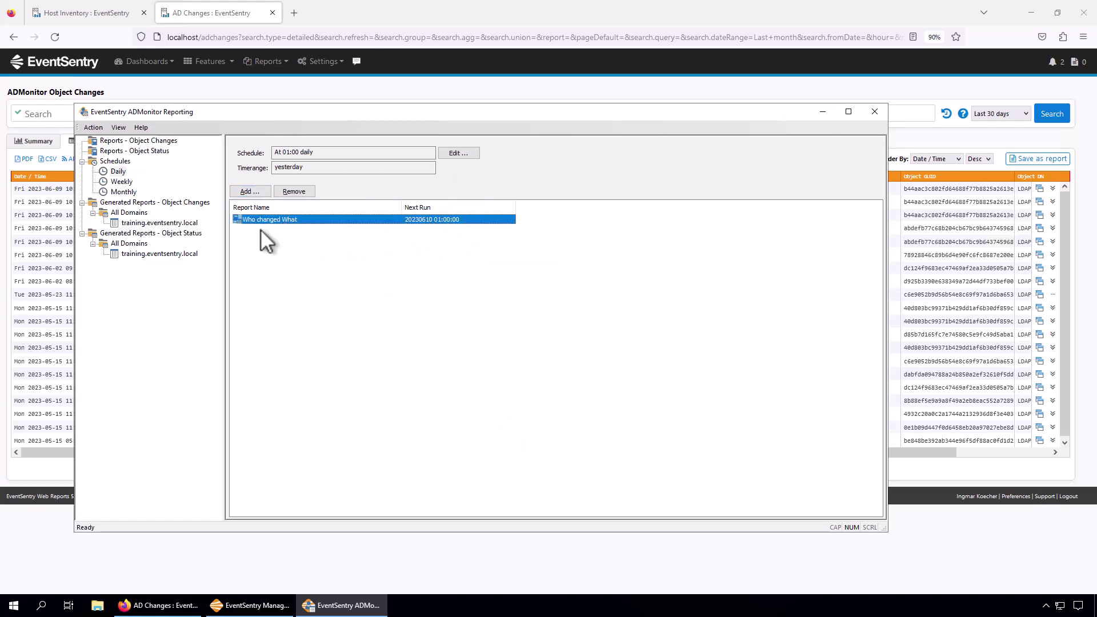
pyautogui.click(152, 223)
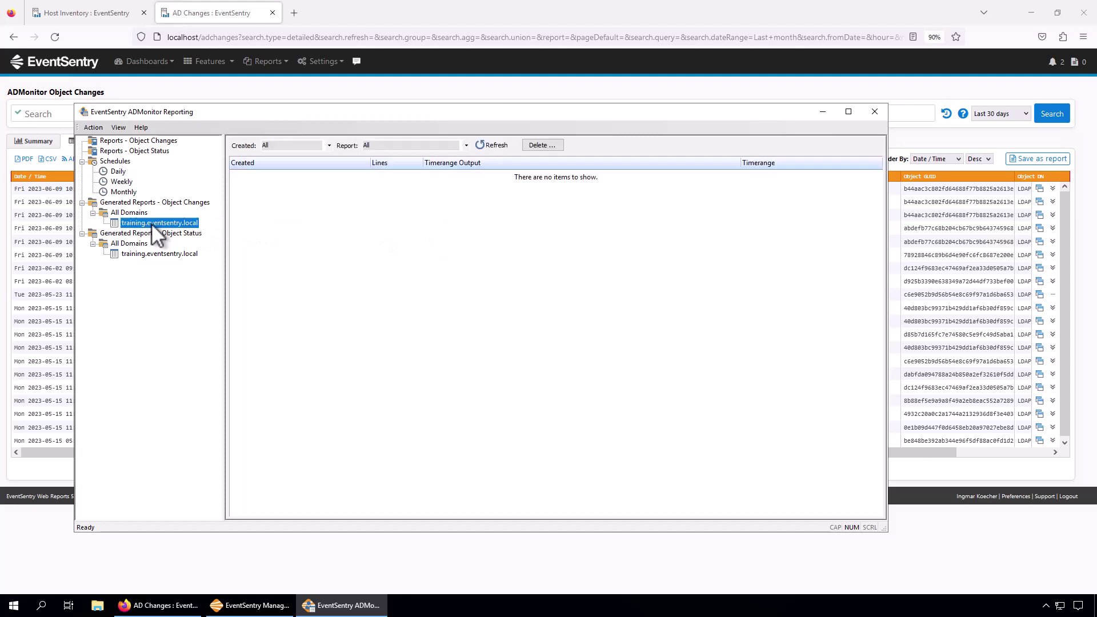
# Step: Return to the object changes web report, review the Save Report options with Create Job enabled, and close without saving
pyautogui.click(168, 87)
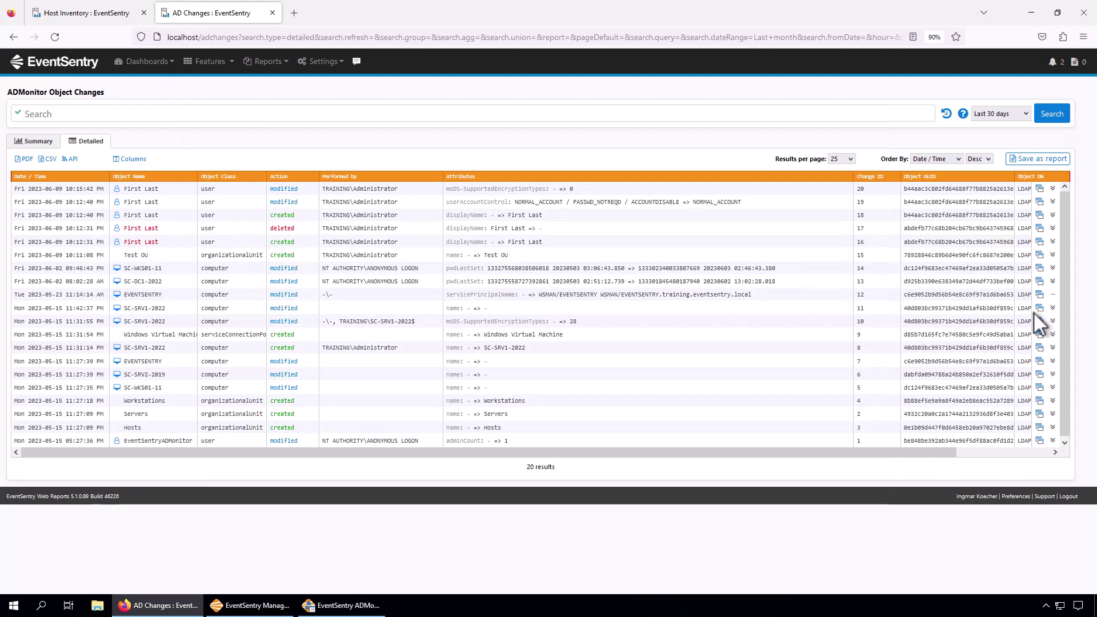
pyautogui.click(1046, 166)
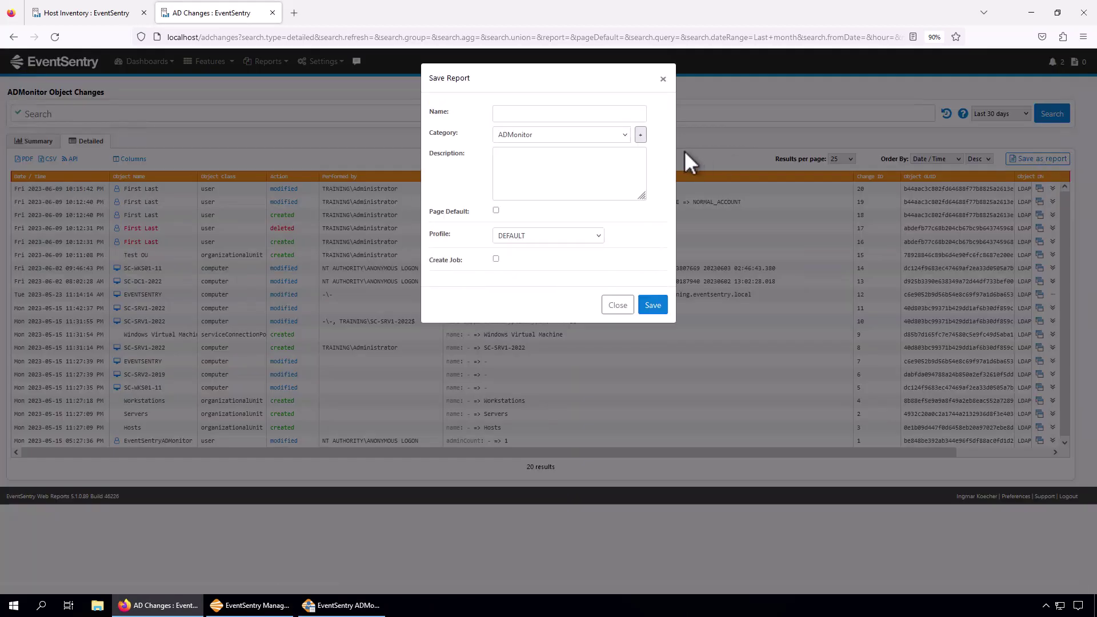
pyautogui.click(495, 259)
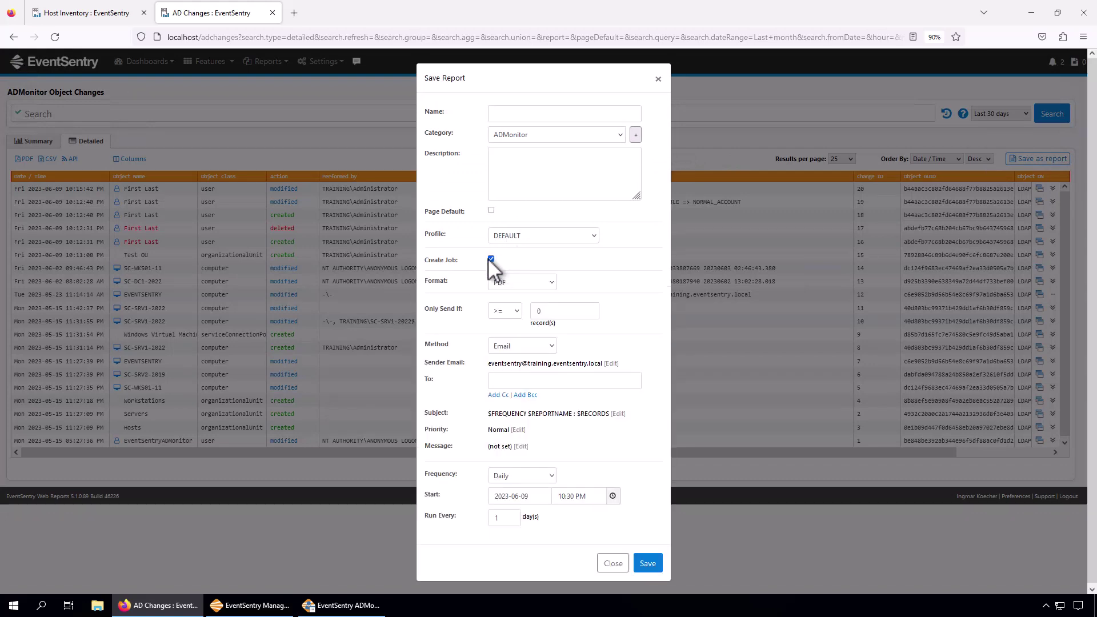
pyautogui.click(613, 564)
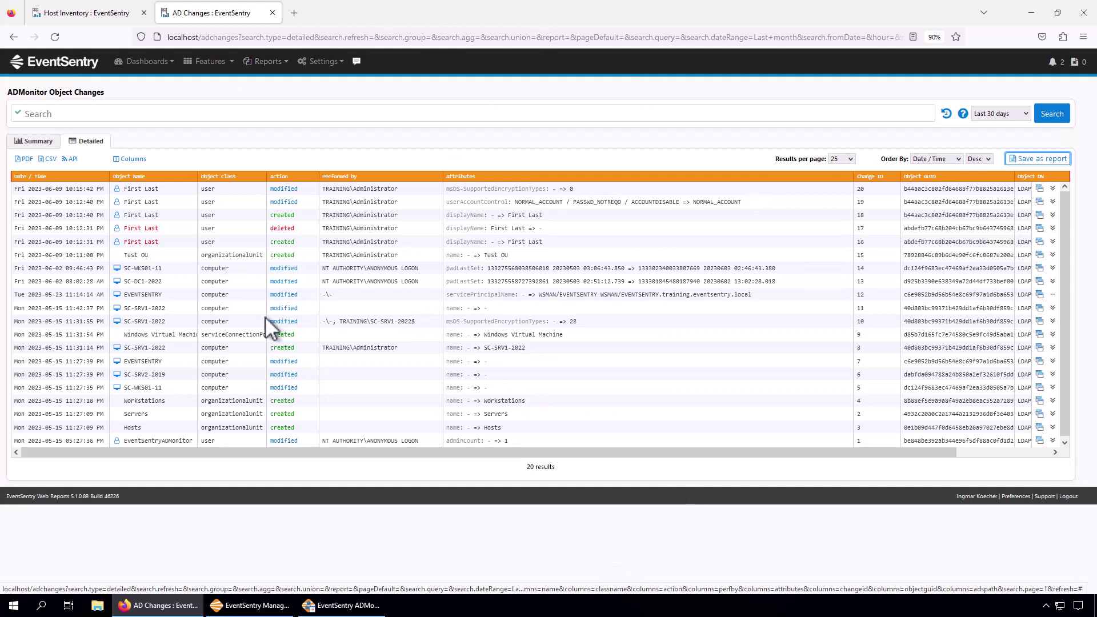